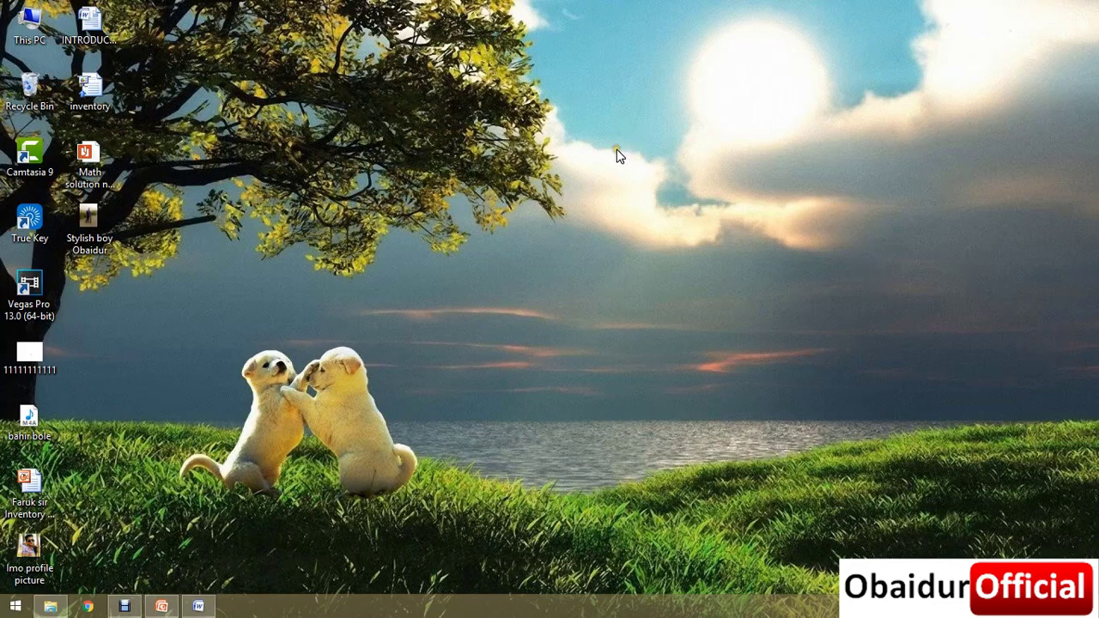
- Refresh the Windows desktop from its right-click menu
right_click(502, 180)
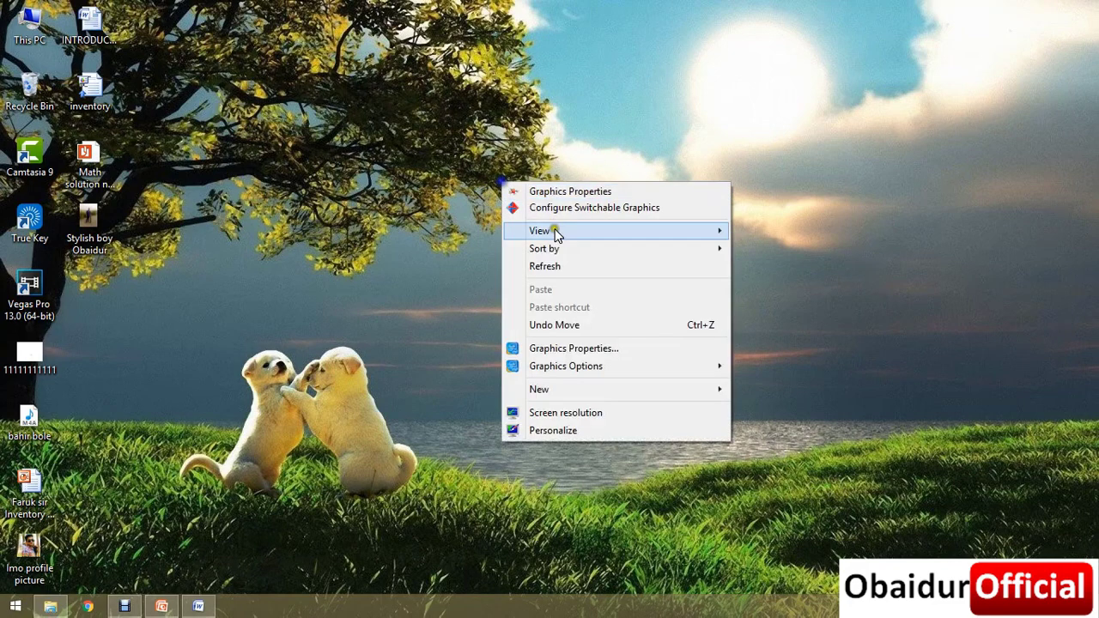
left_click(595, 265)
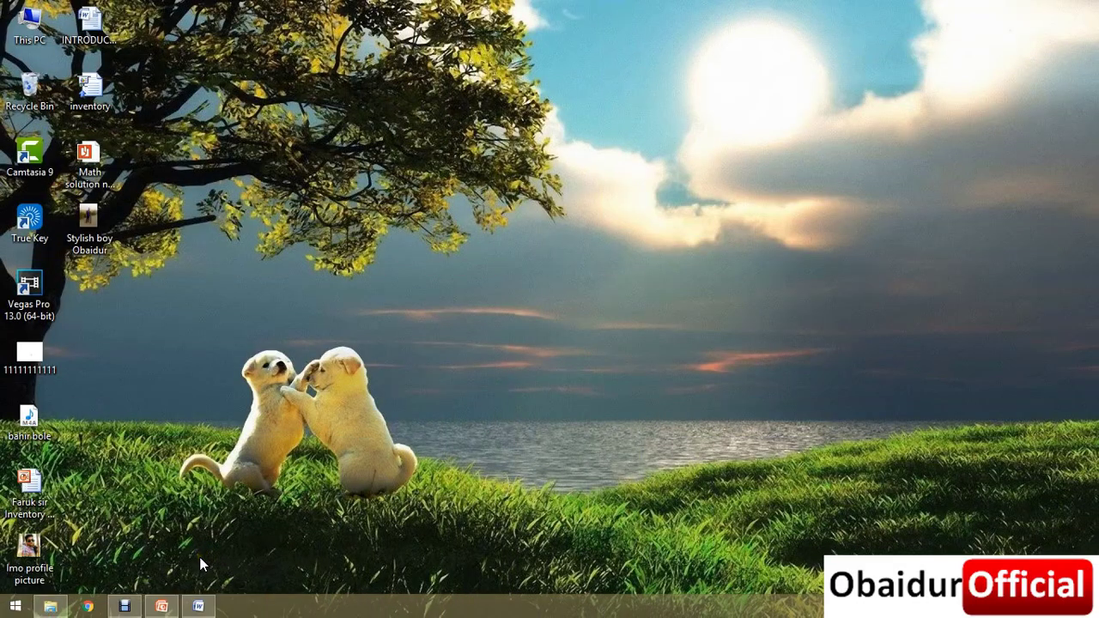
- Launch PowerPoint with the inventory management deck and select the empty slide 6
key("super")
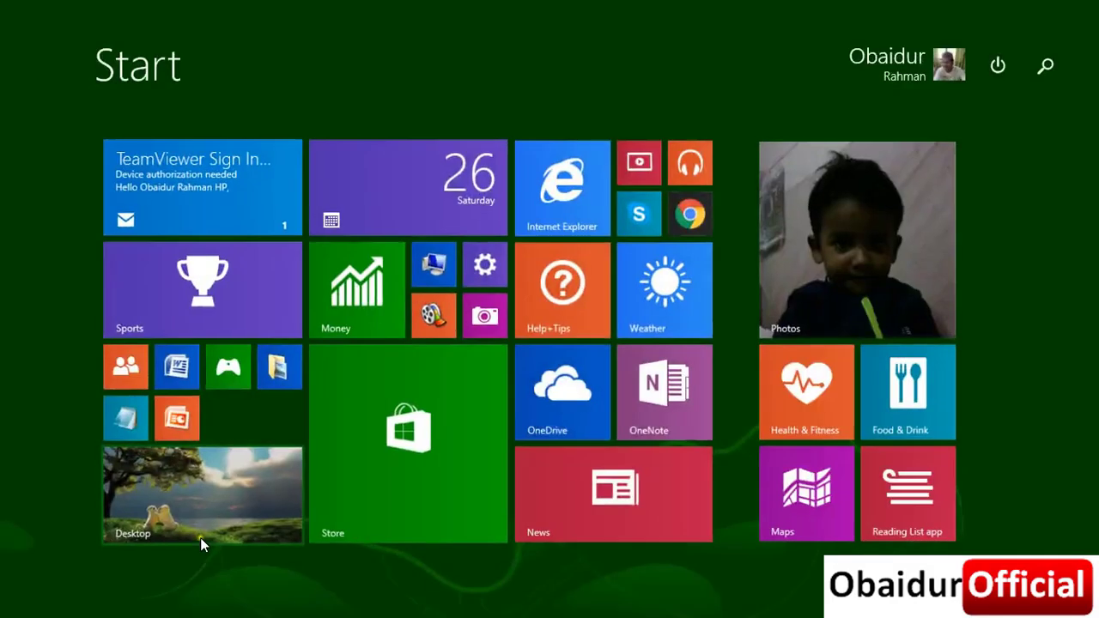
left_click(178, 410)
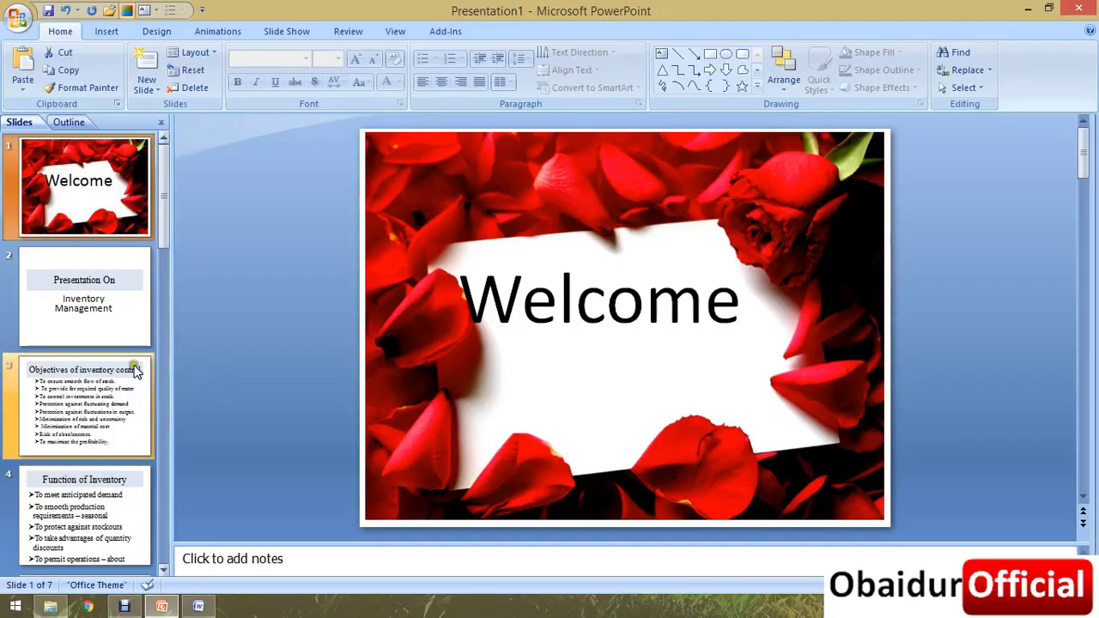
scroll(106, 349, "down", 1)
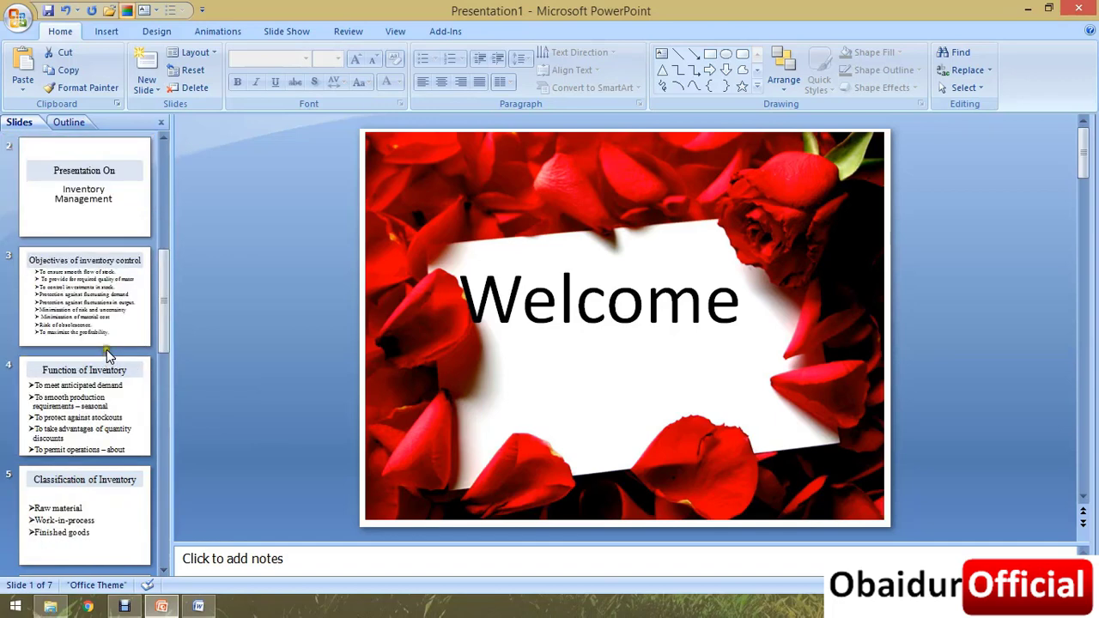
scroll(106, 349, "down", 1)
left_click(91, 511)
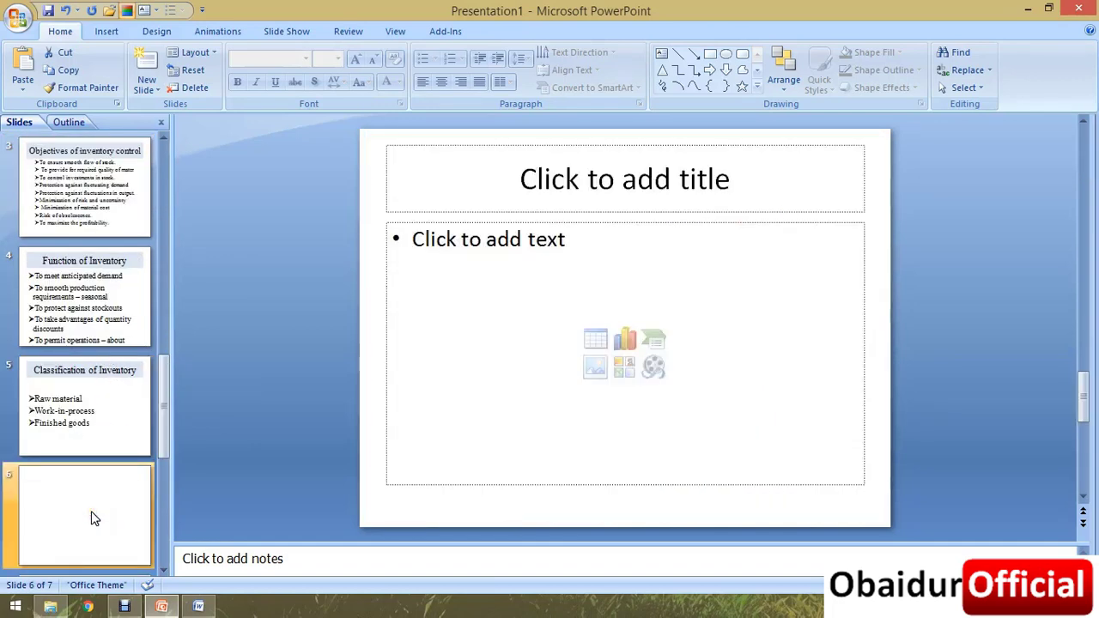
- Insert a Clustered Column chart into slide 6's content placeholder
left_click(626, 342)
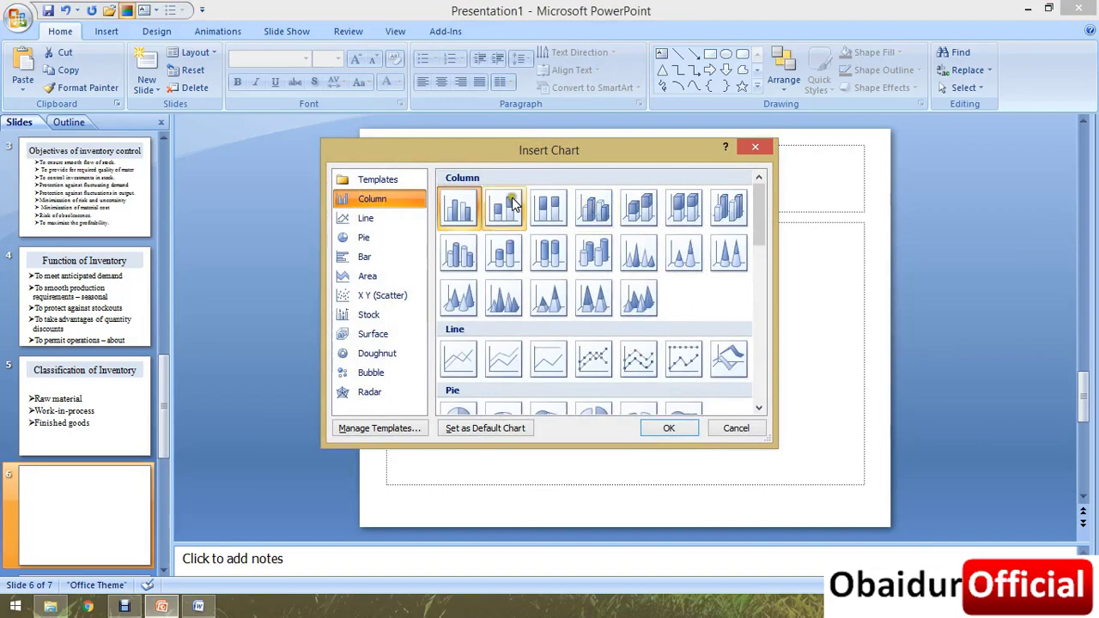
left_click(685, 426)
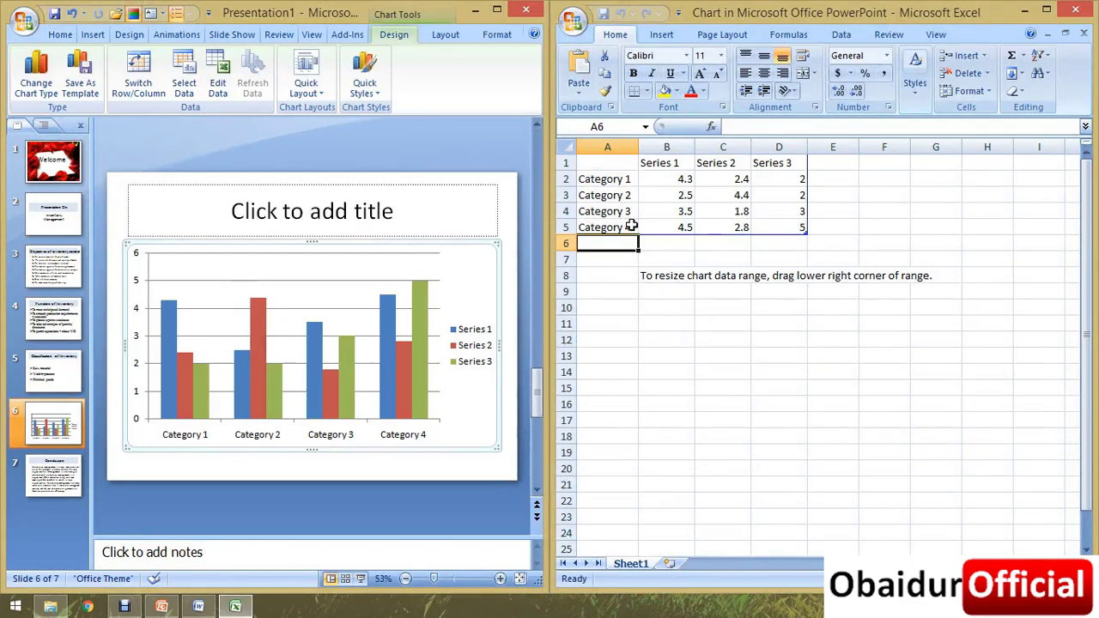
- Overwrite category cells A2:A5 with medical, college, school and versity
left_click(620, 182)
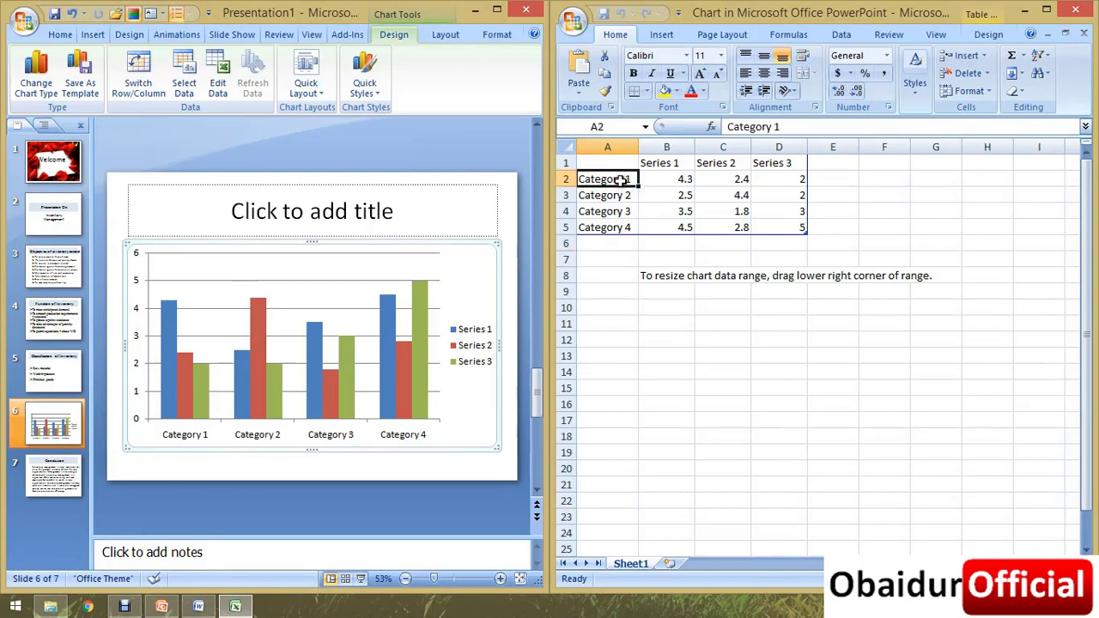
type("me")
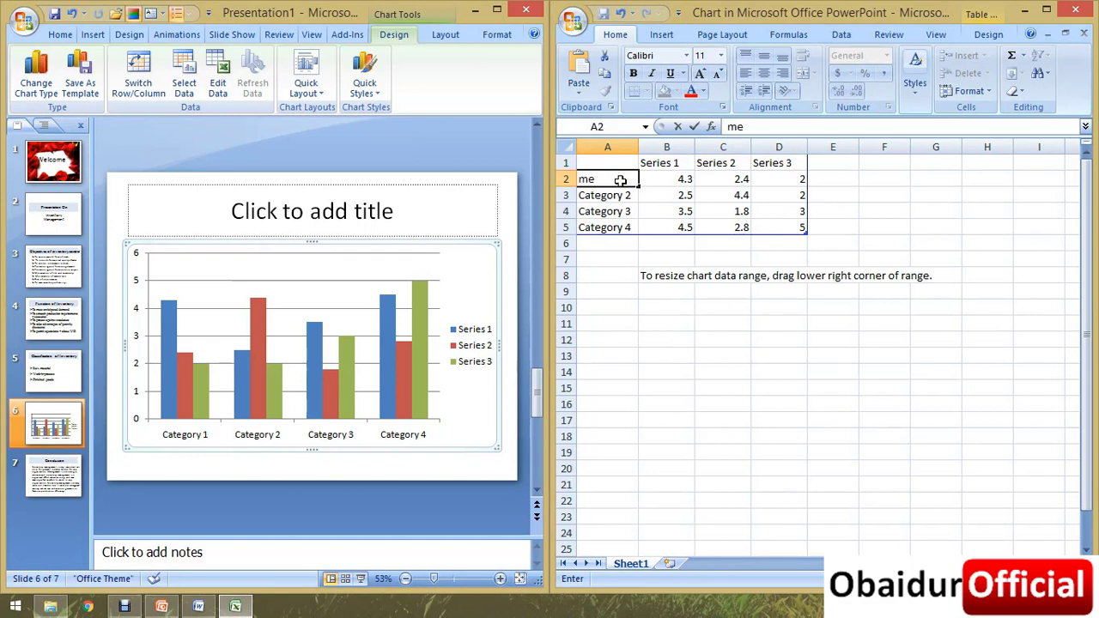
type("dical")
key("ctrl+Return")
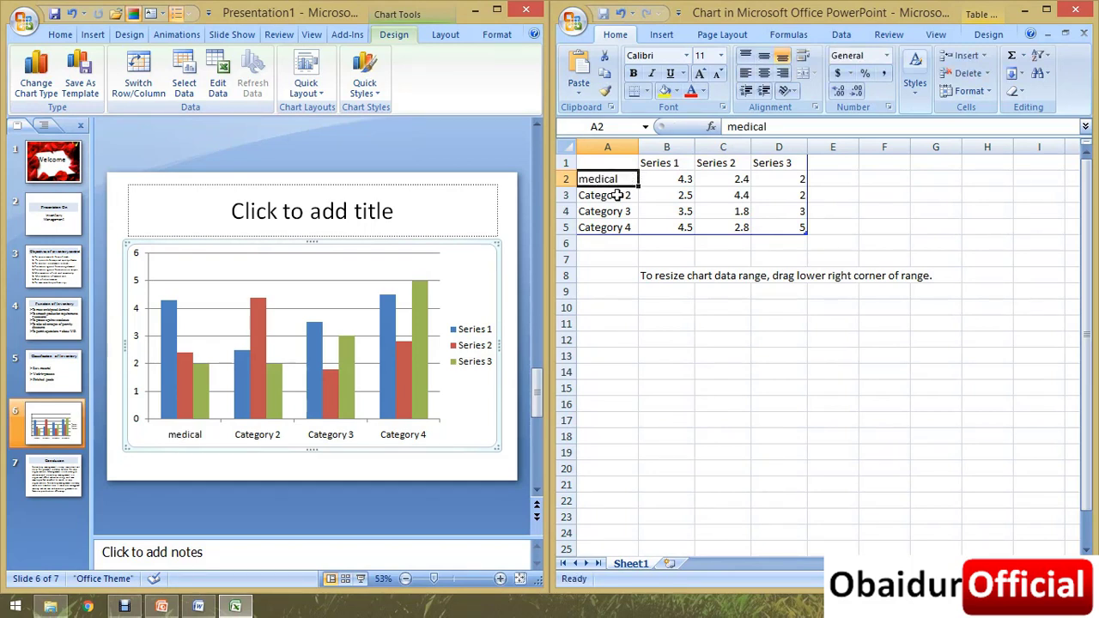
left_click(616, 195)
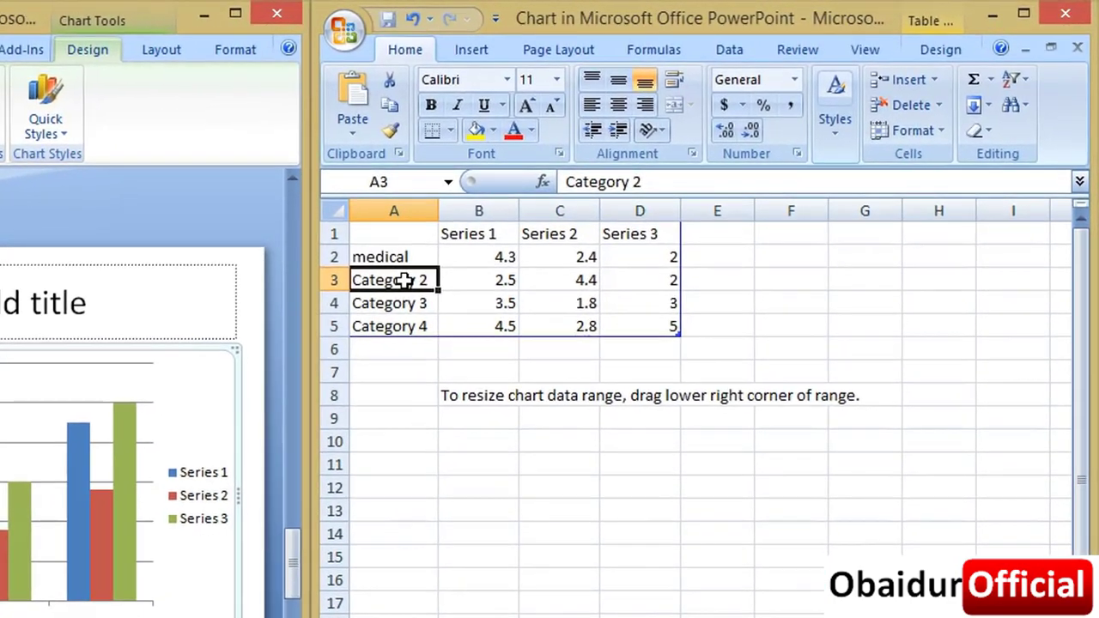
type("colle")
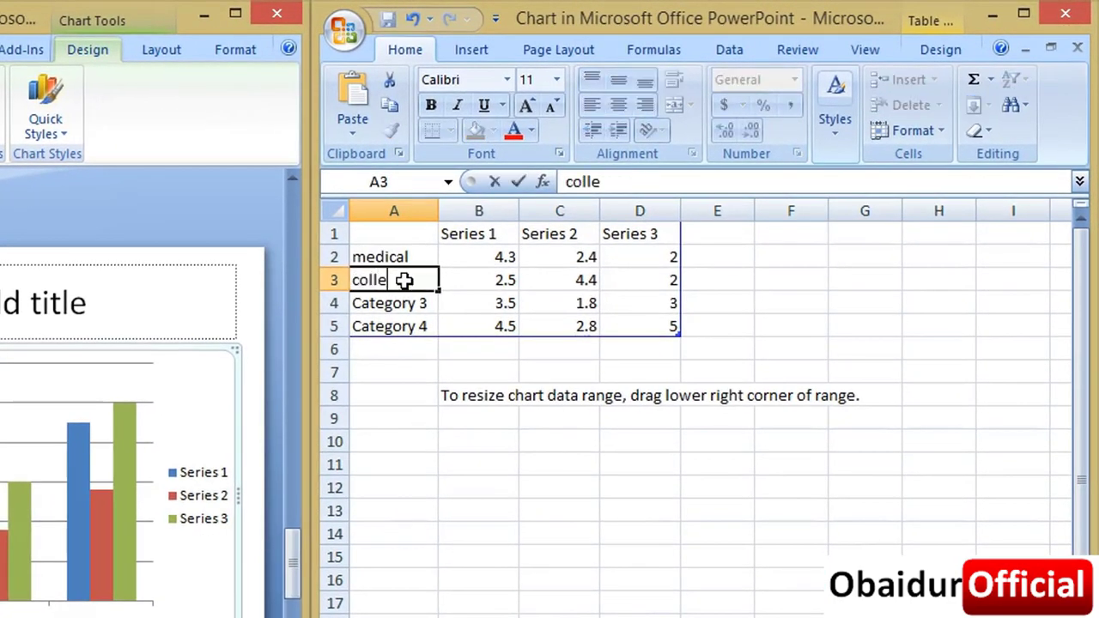
type("ge")
key("Return")
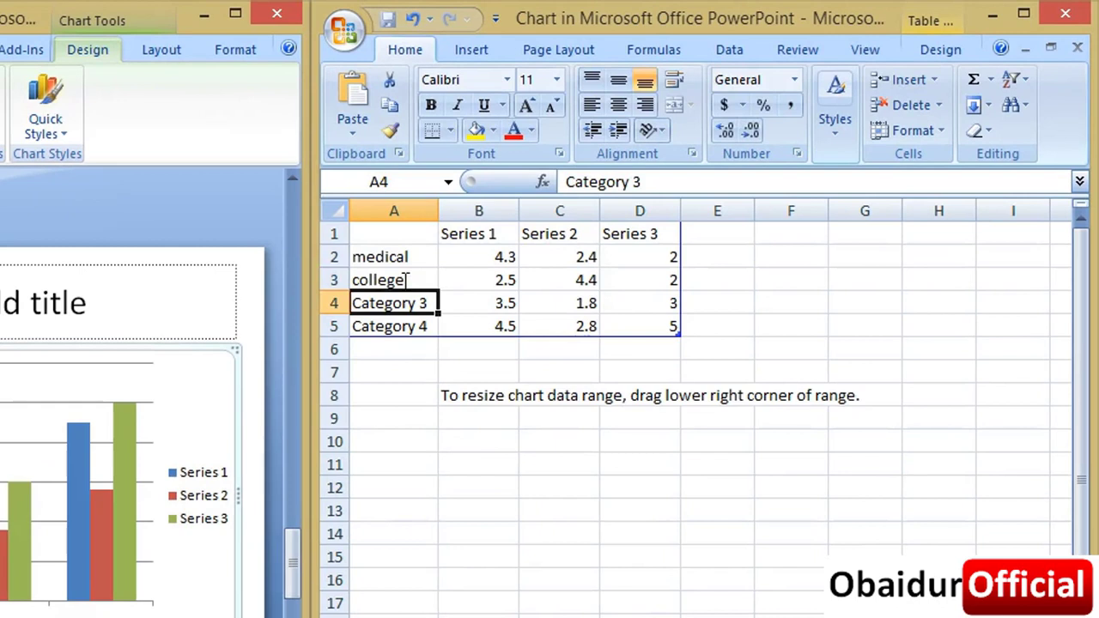
type("schook")
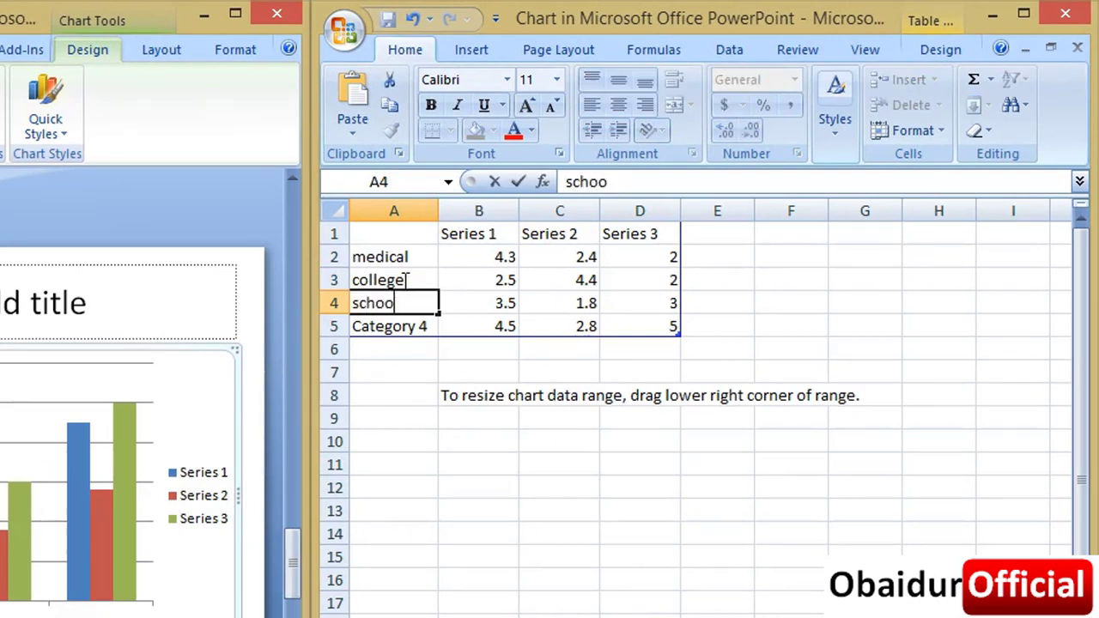
key("Return")
type("v")
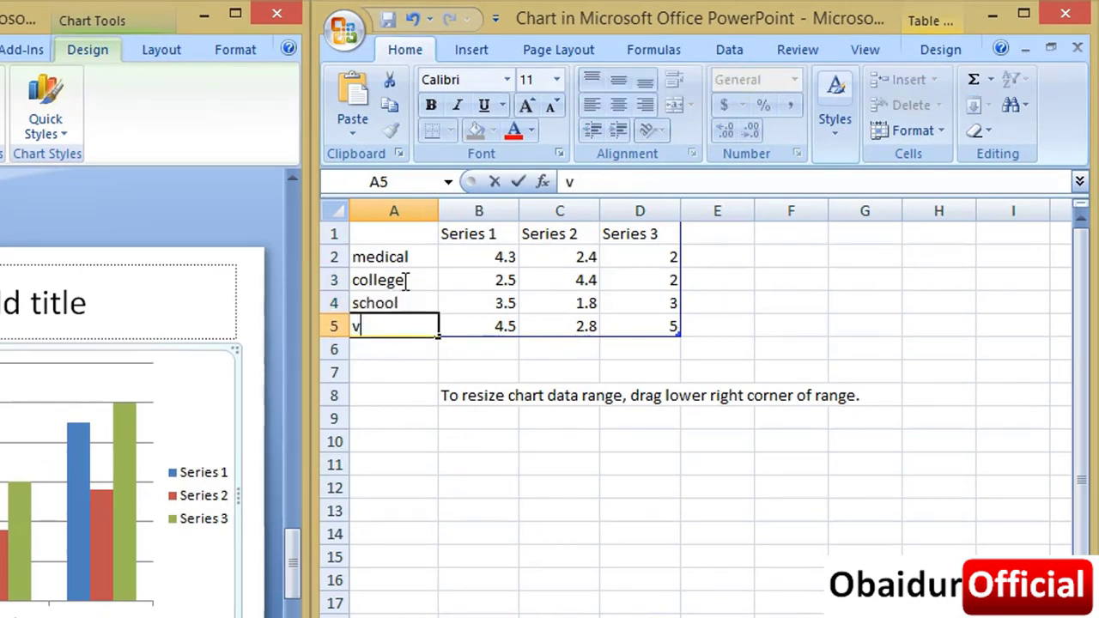
type("ersit")
type("y")
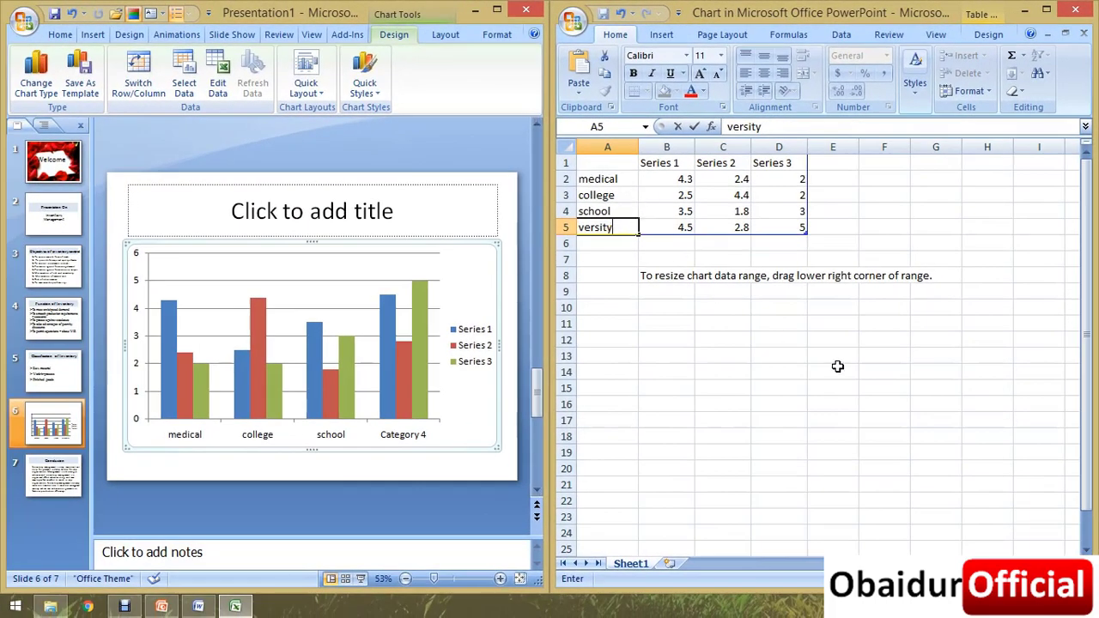
left_click(837, 357)
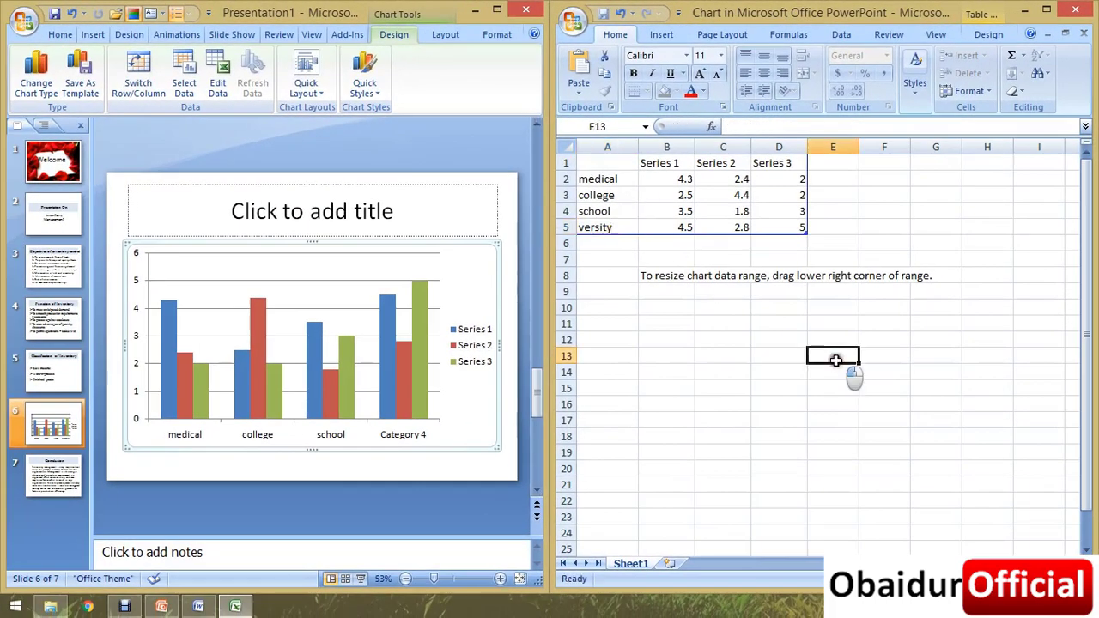
- Close the Excel data sheet and show the Chart Tools Layout options
left_click(1078, 10)
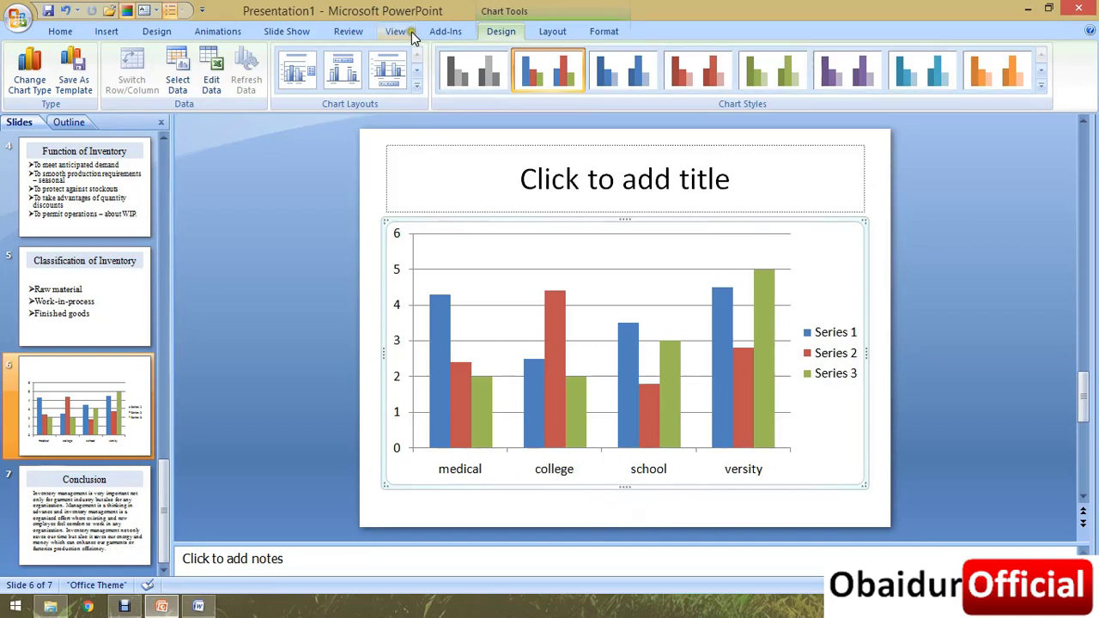
left_click(541, 31)
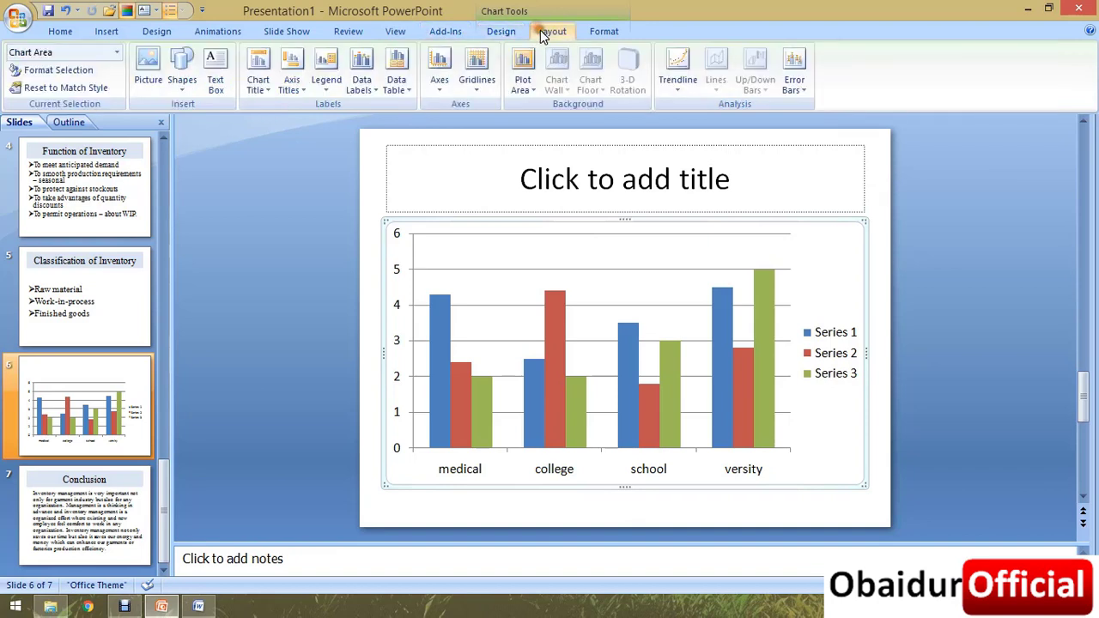
- Add a Primary Horizontal Axis Title positioned below the axis
left_click(306, 93)
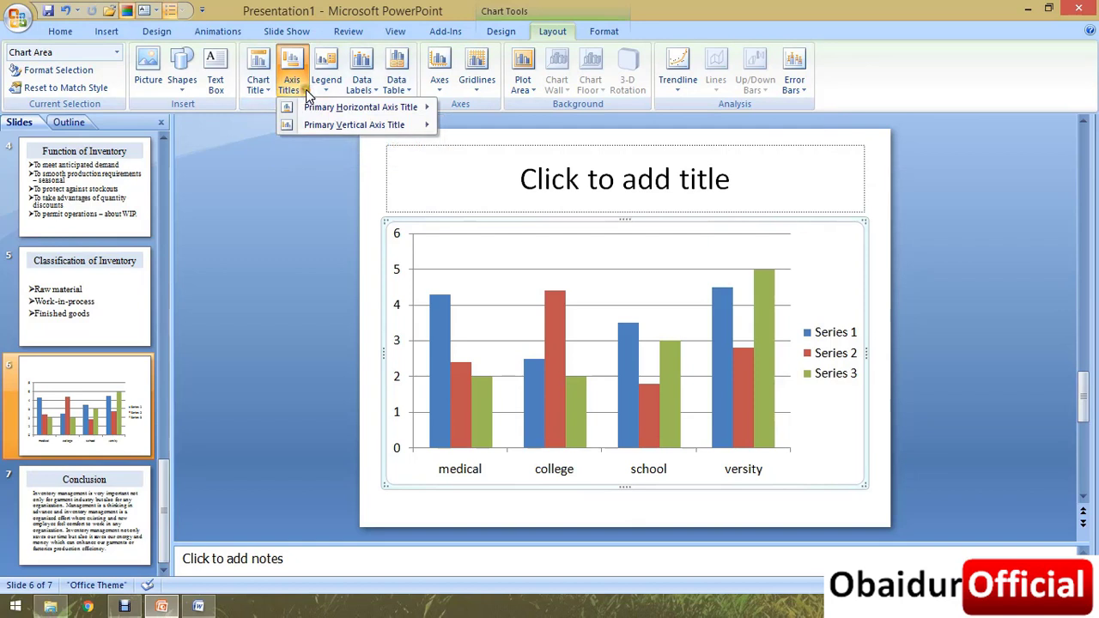
mouse_move(351, 112)
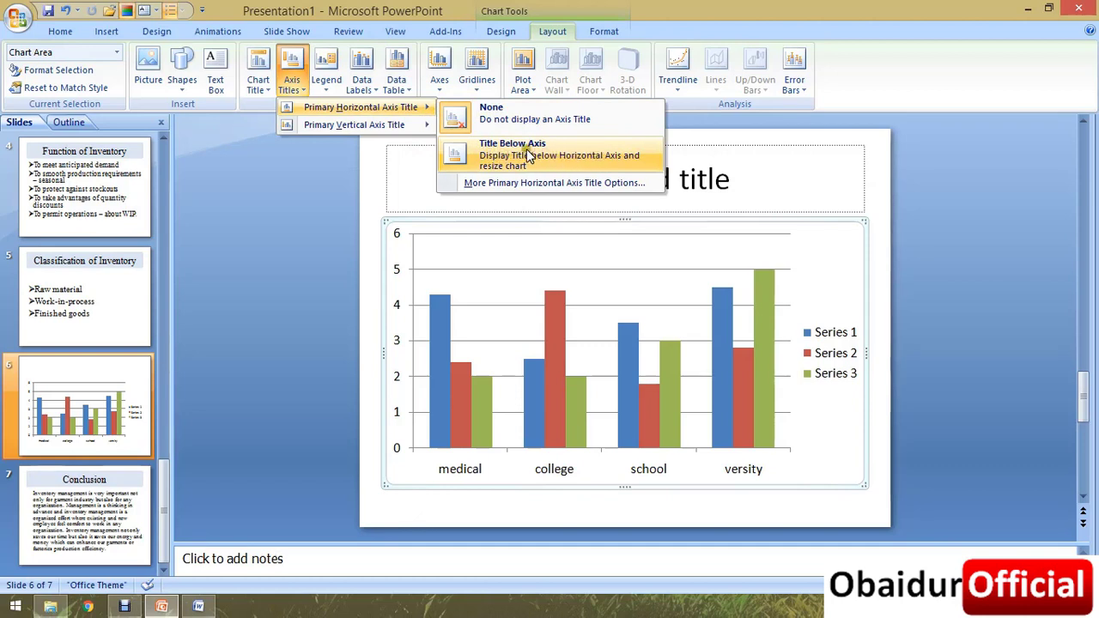
left_click(531, 158)
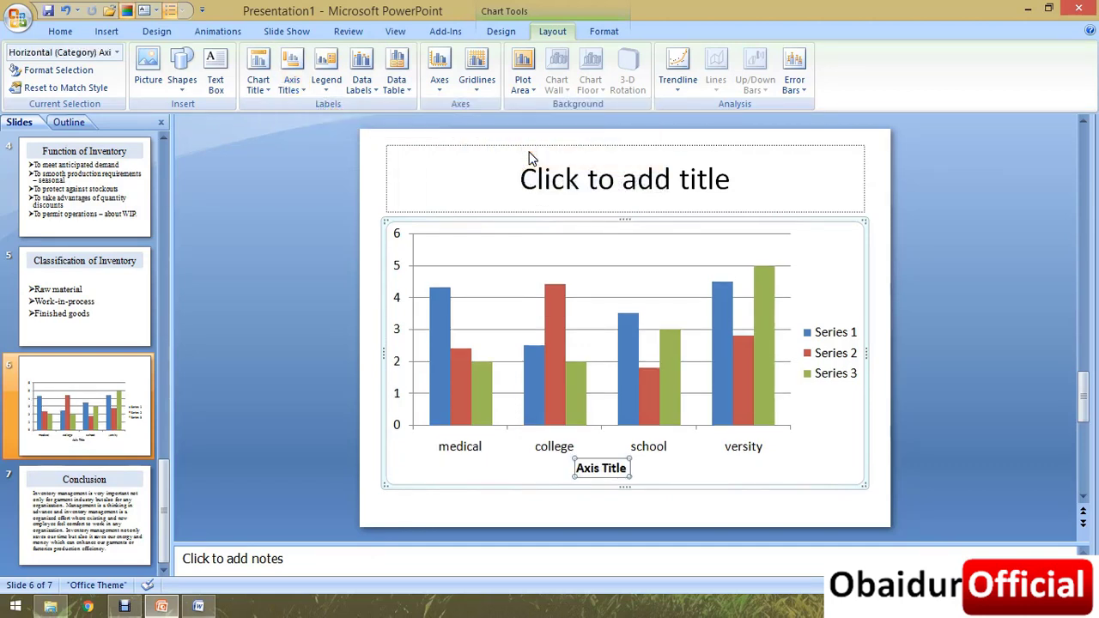
- Replace the horizontal axis title placeholder with the channel name, correcting its misspelled ending
left_click(627, 467)
triple_click(627, 468)
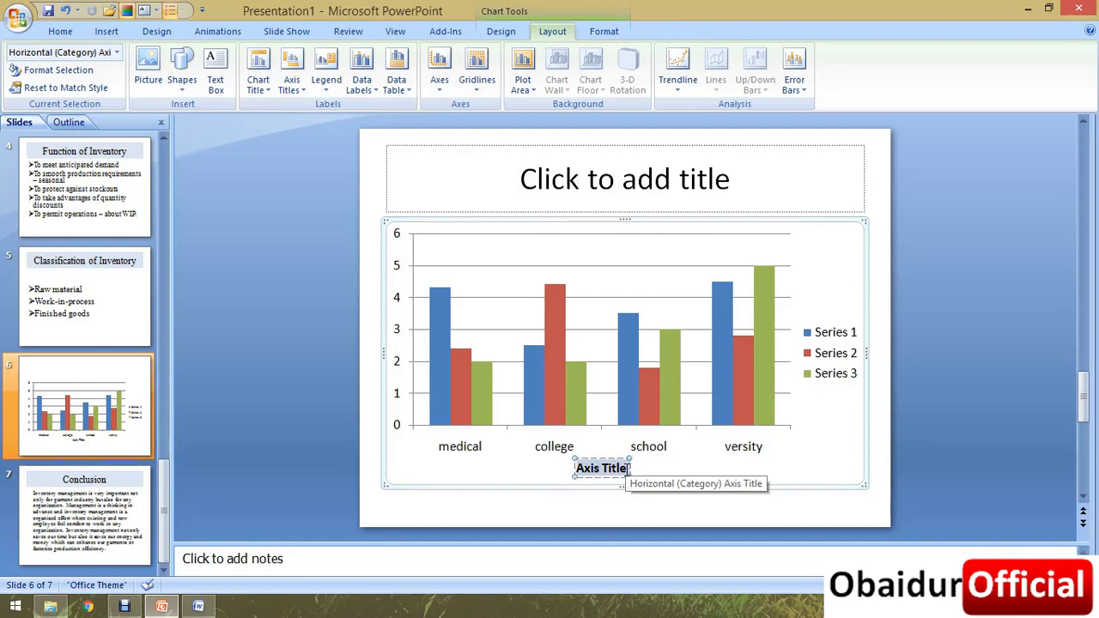
type("New")
key("BackSpace")
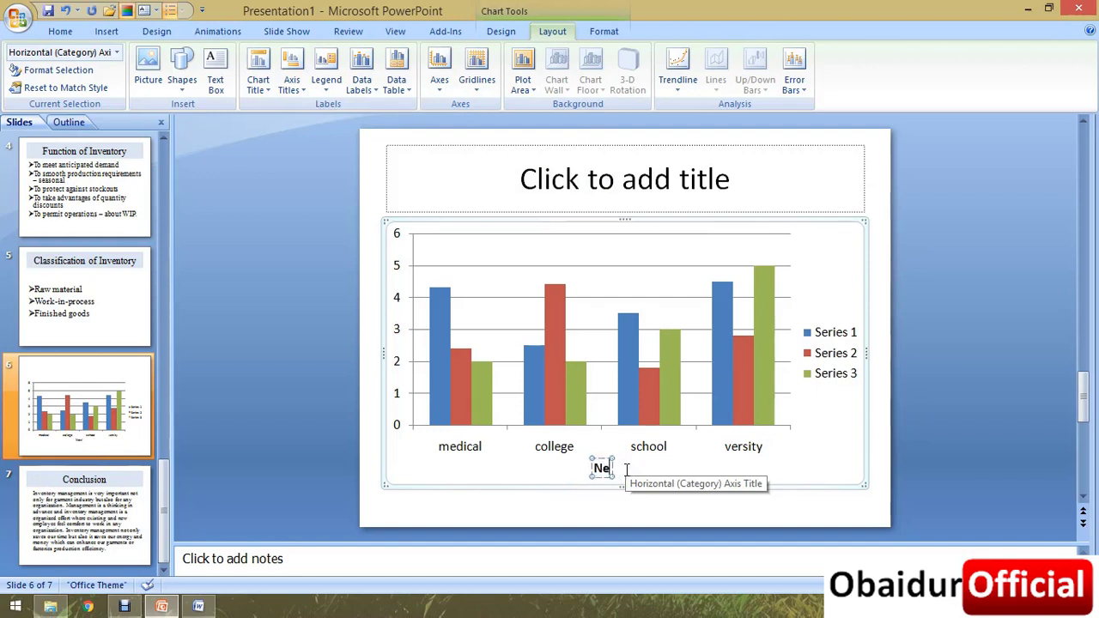
key("BackSpace")
key("BackSpace")
type("obaid")
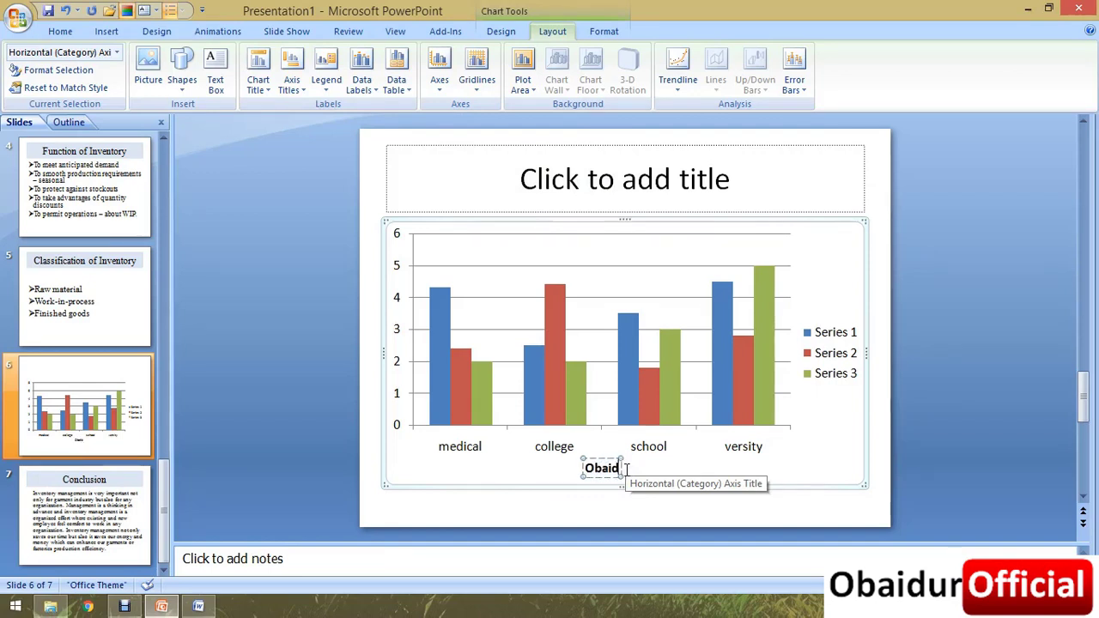
type("ur")
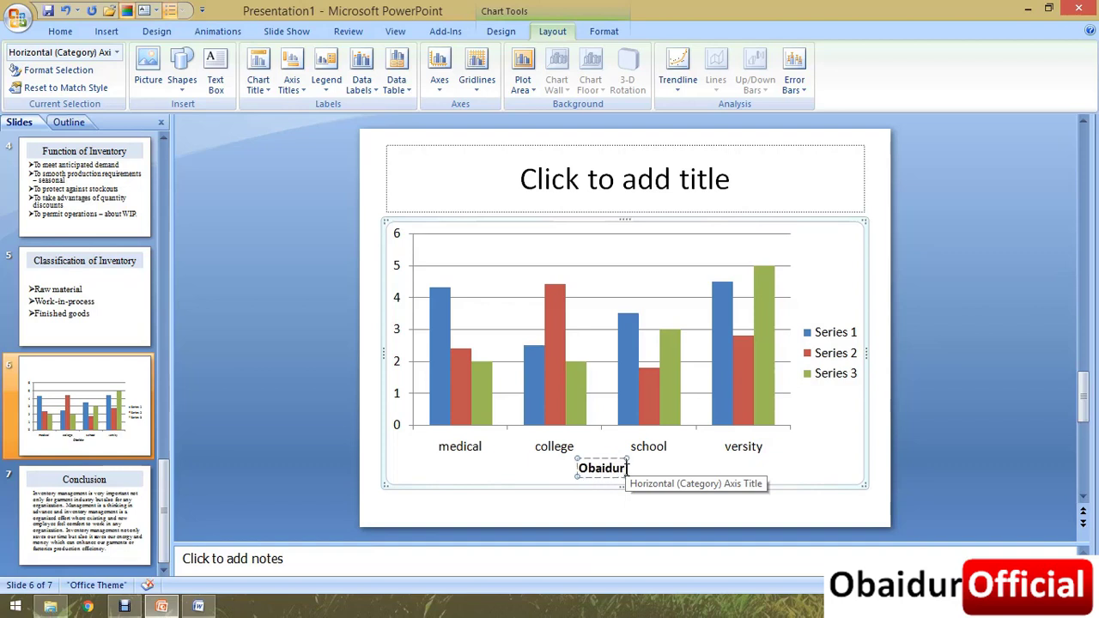
type(" Offical")
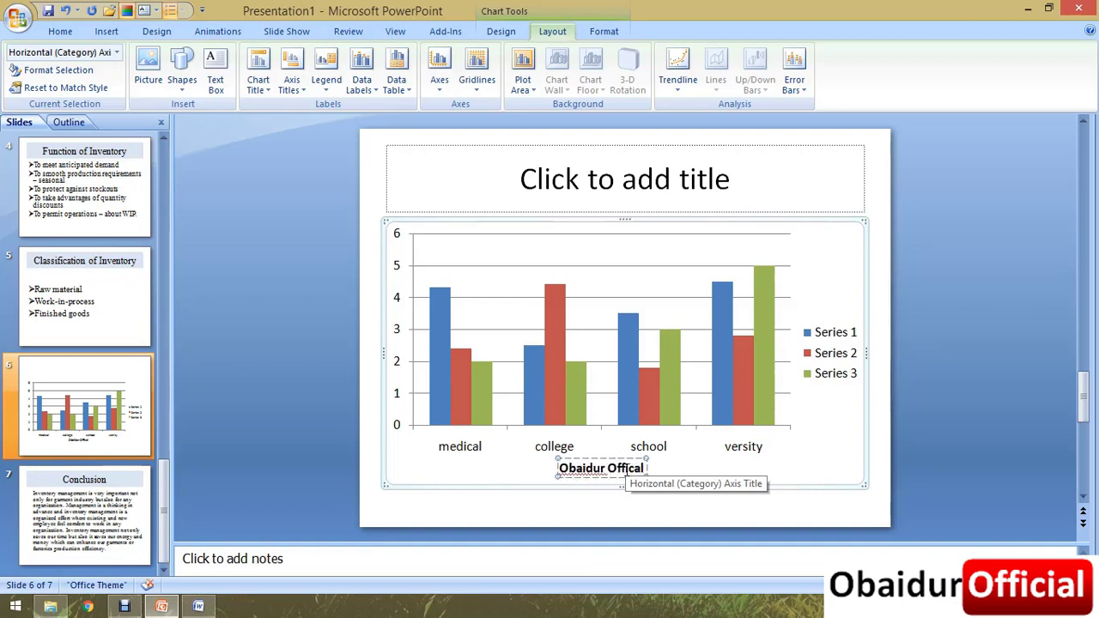
key("BackSpace")
key("BackSpace")
key("BackSpace")
key("BackSpace")
type("ic")
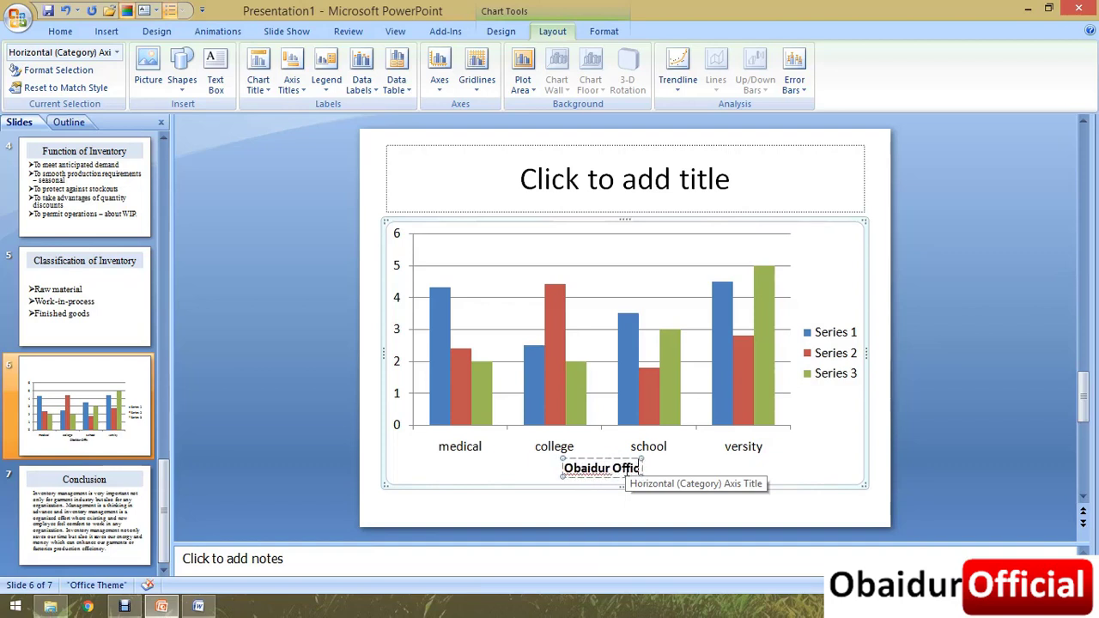
type("ial")
left_click(313, 357)
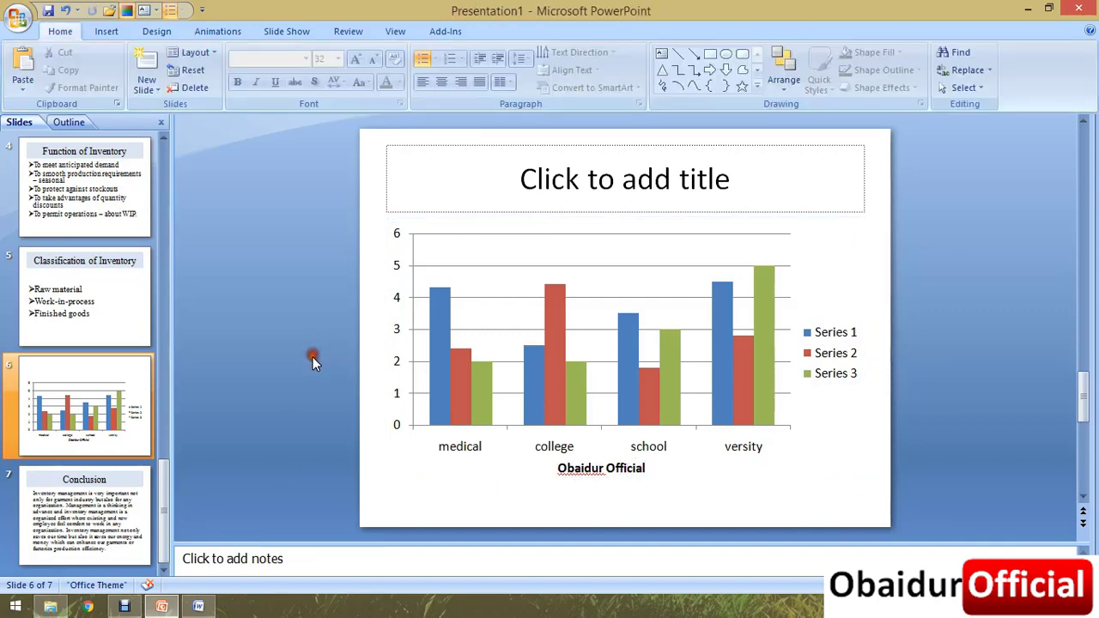
- Delete the horizontal axis title using its right-click Delete command
left_click(601, 472)
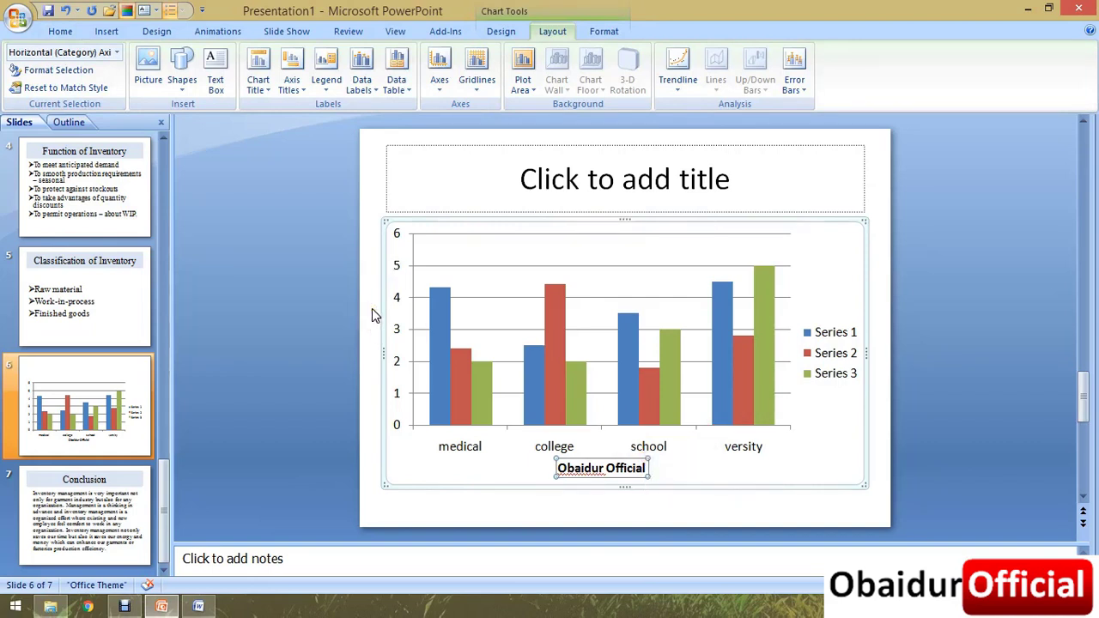
right_click(649, 466)
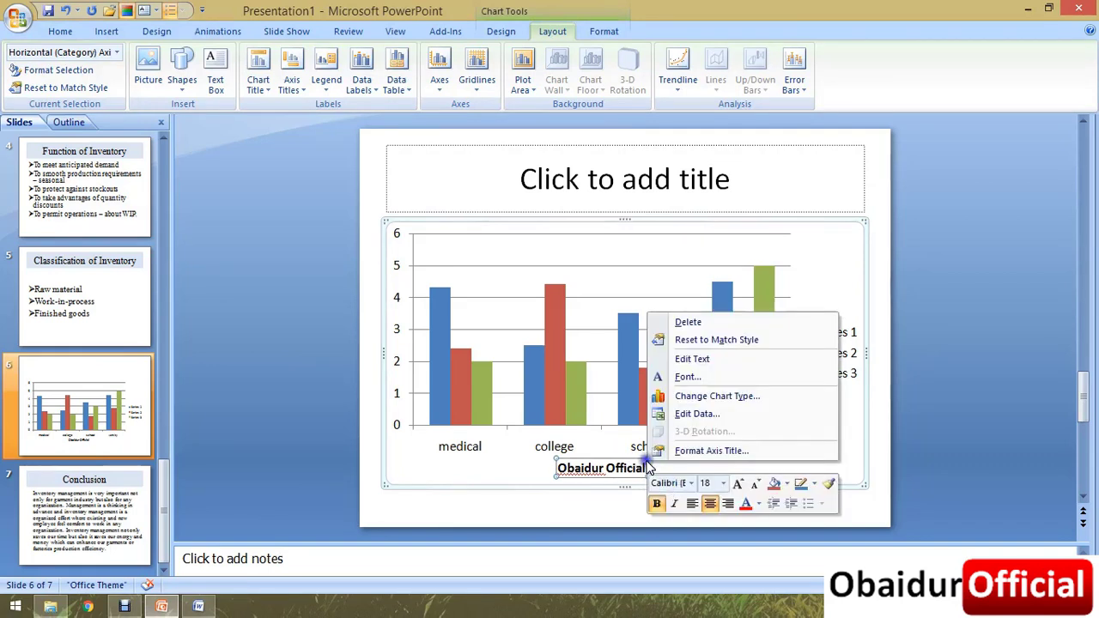
left_click(649, 466)
right_click(647, 463)
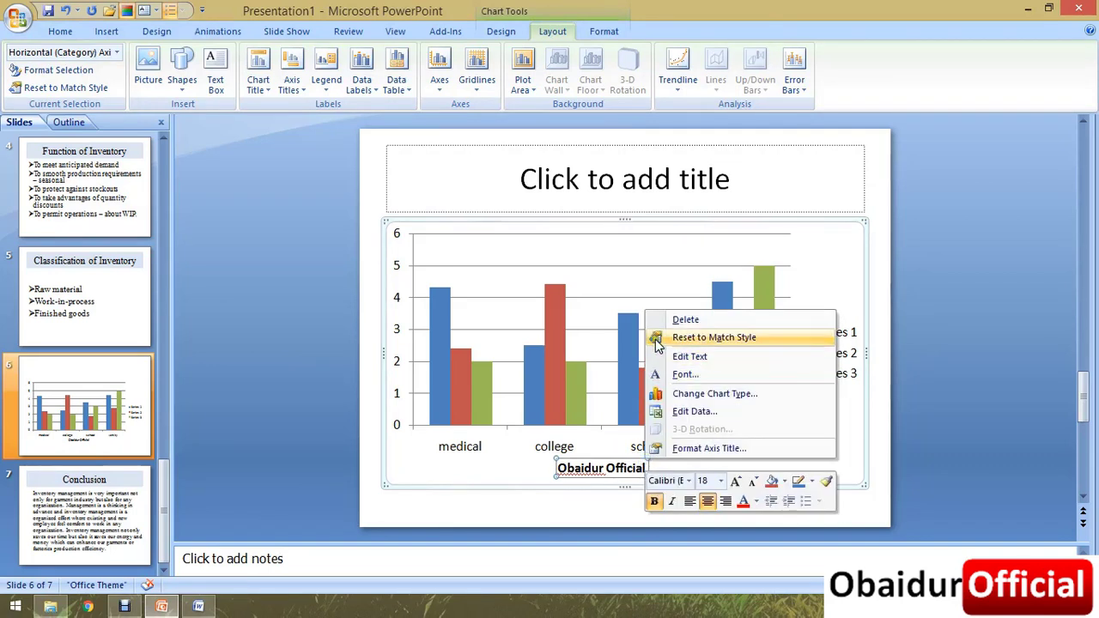
left_click(678, 320)
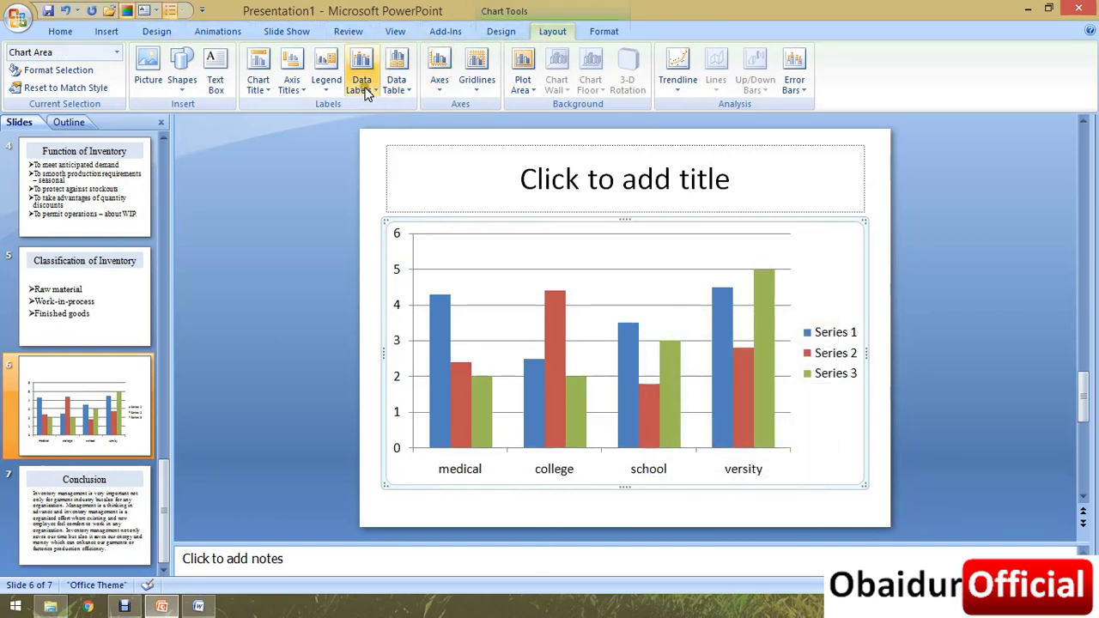
- Add a Rotated Title to the vertical axis and enter the channel name
left_click(301, 92)
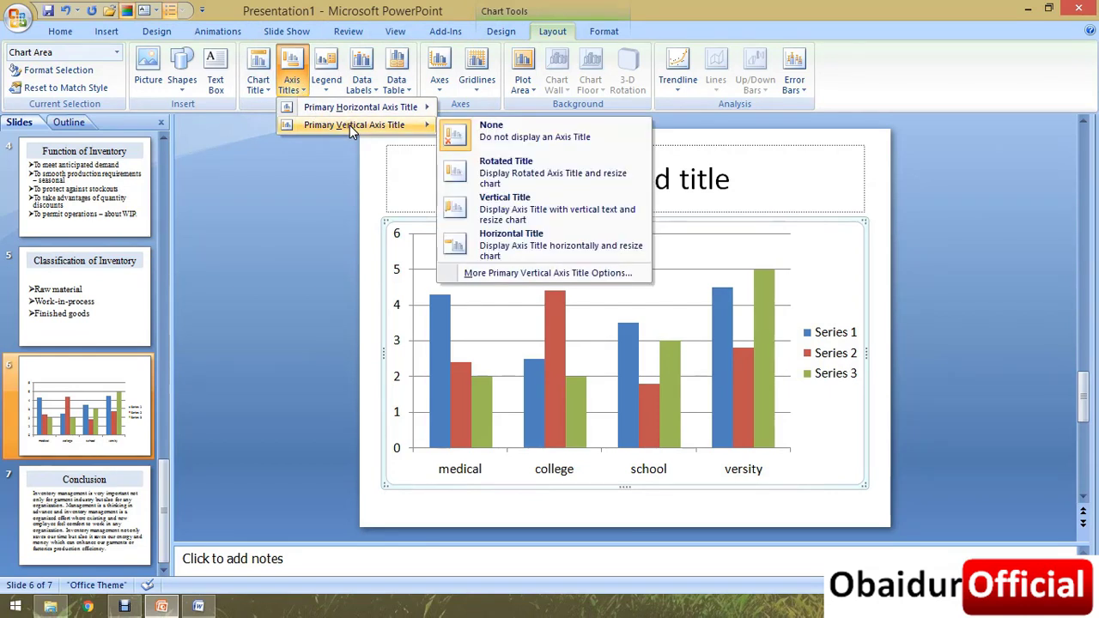
left_click(534, 174)
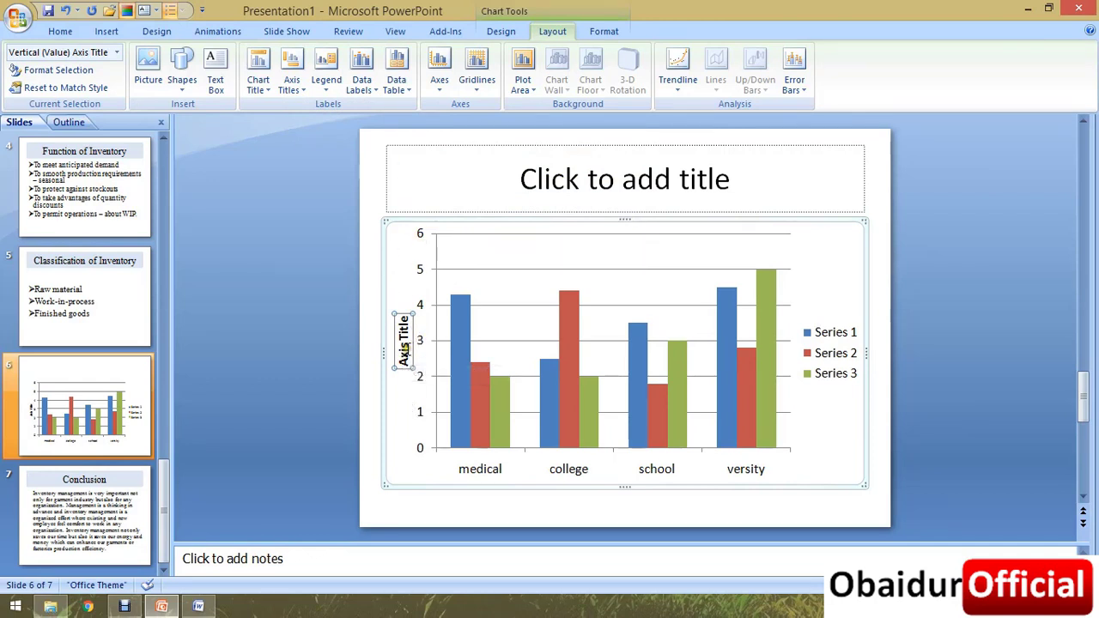
triple_click(404, 344)
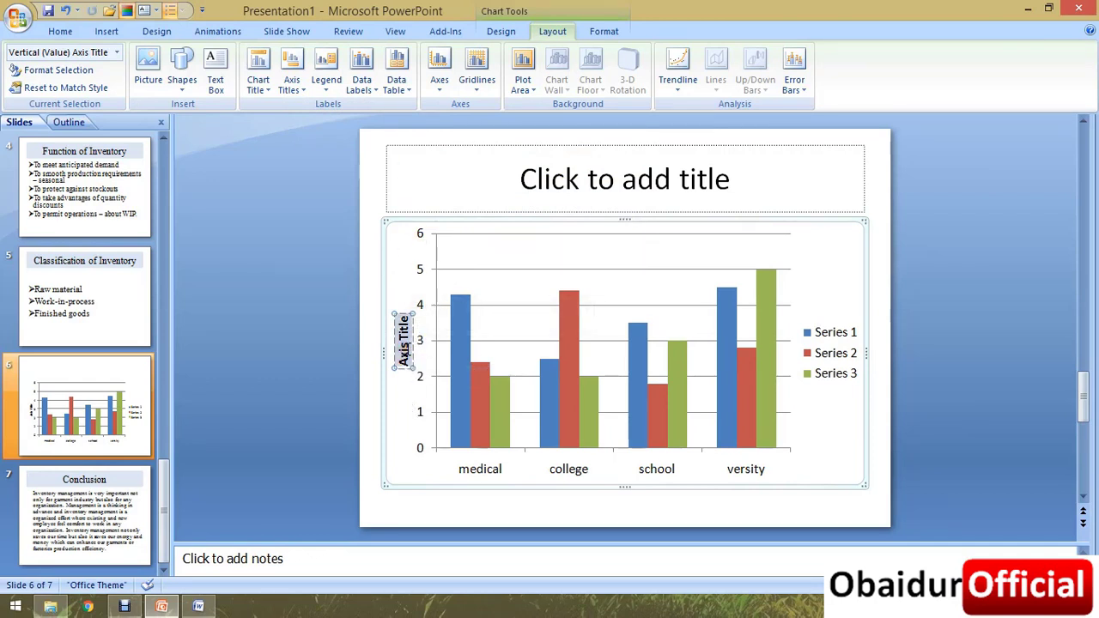
type("P")
type("baidur")
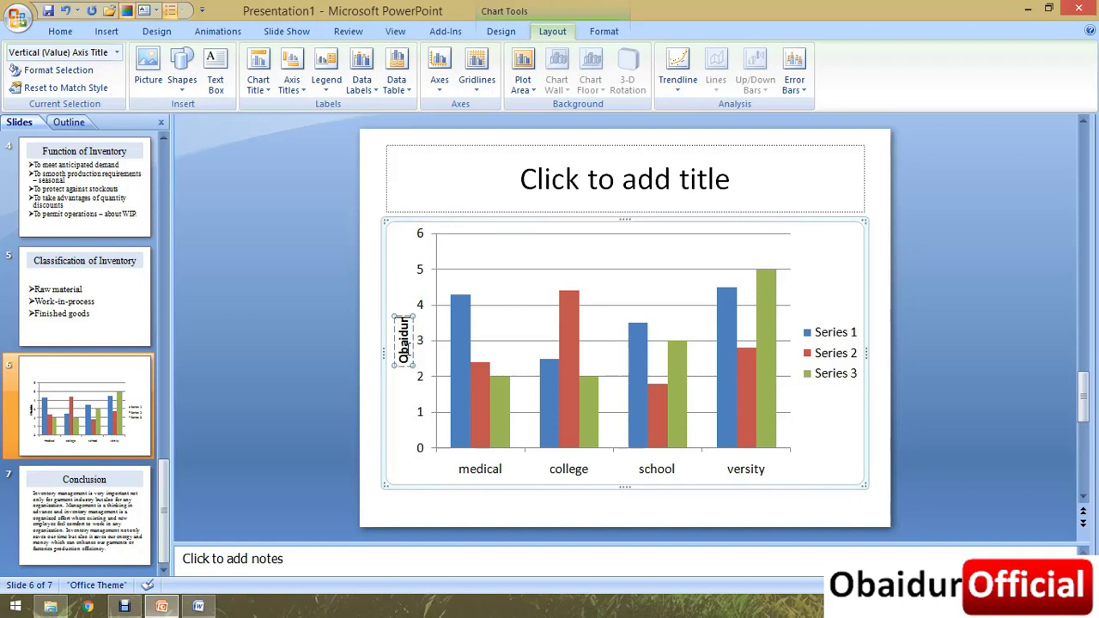
type(" Official")
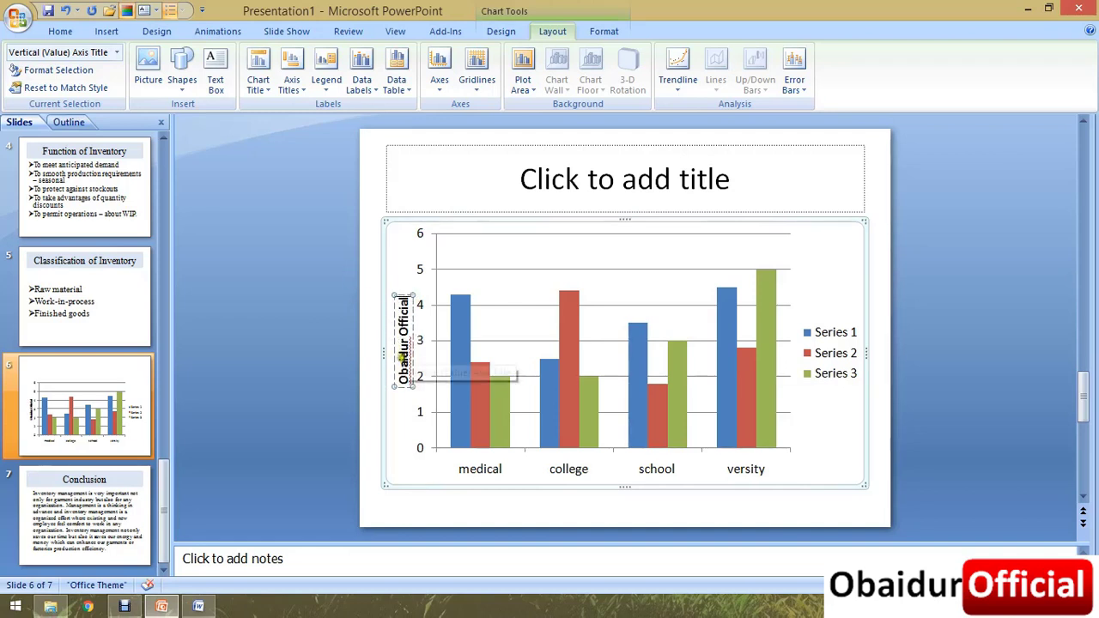
triple_click(405, 352)
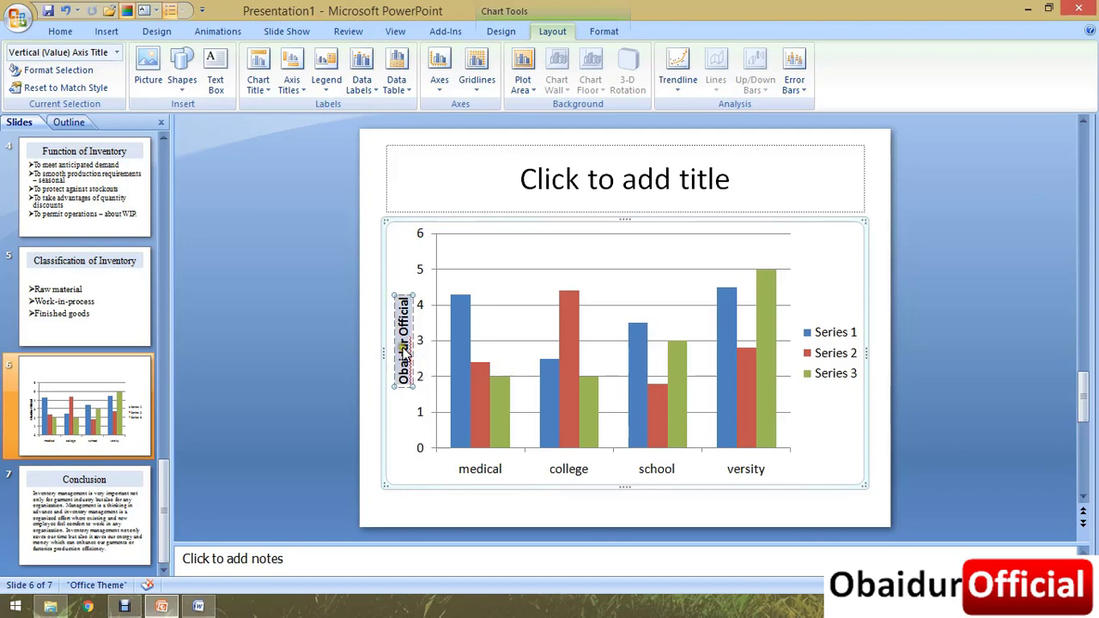
left_click(329, 325)
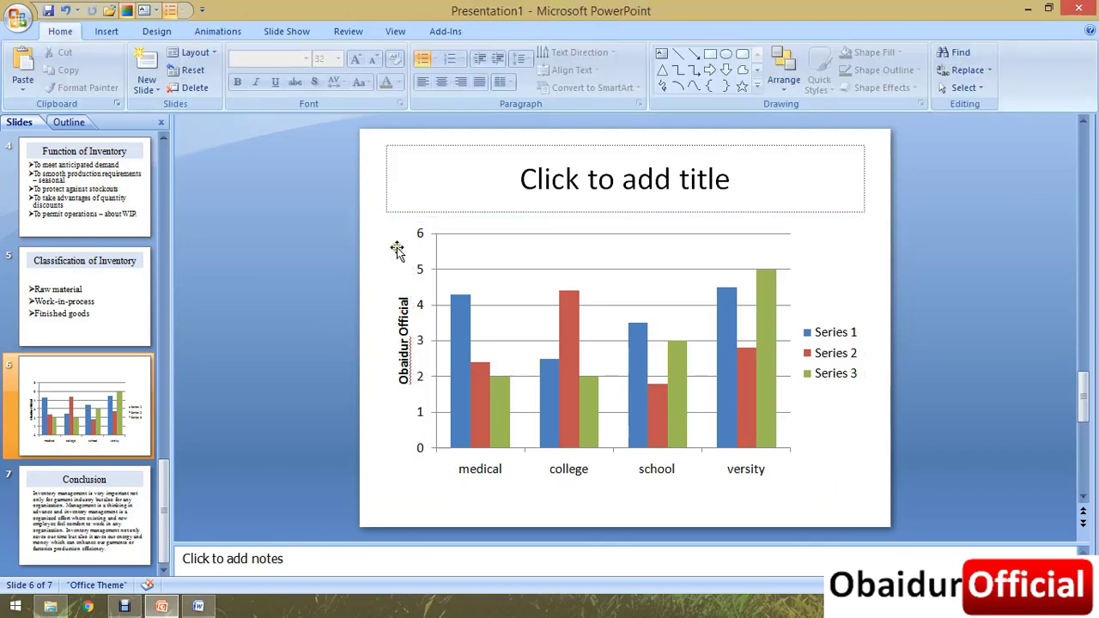
- Switch the vertical axis title to the Vertical Title layout with stacked letters
left_click(394, 367)
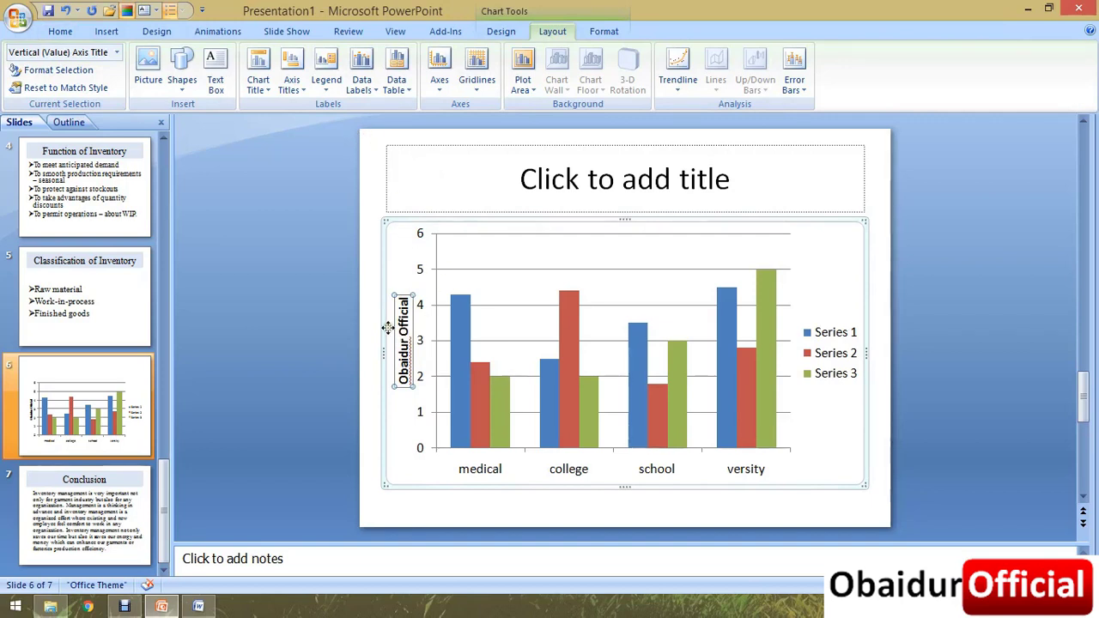
left_click(262, 84)
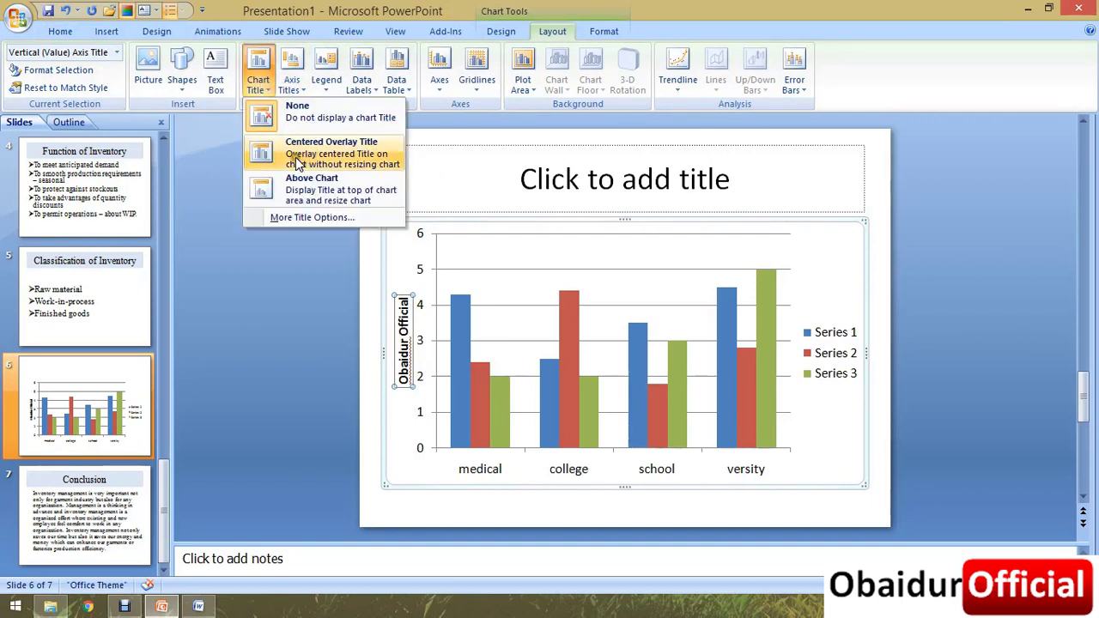
left_click(303, 94)
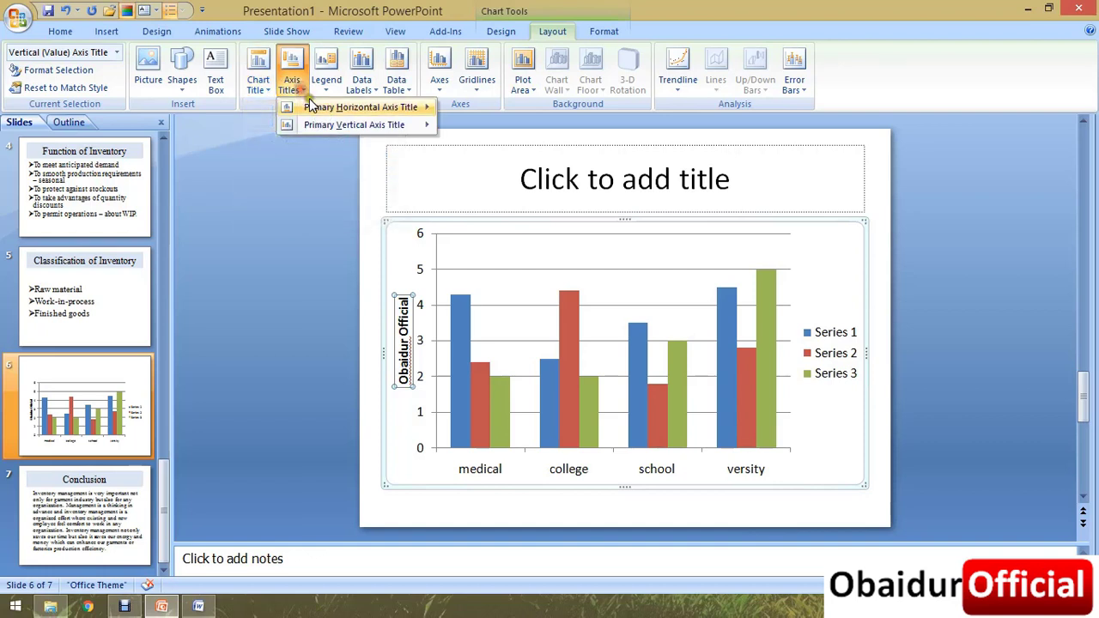
mouse_move(316, 124)
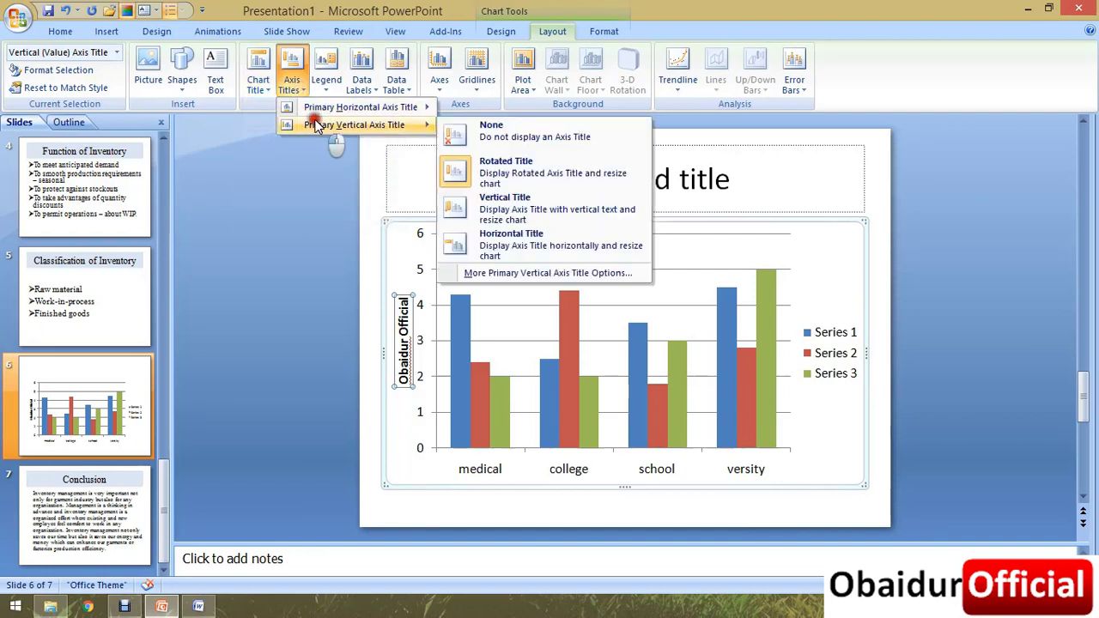
left_click(509, 202)
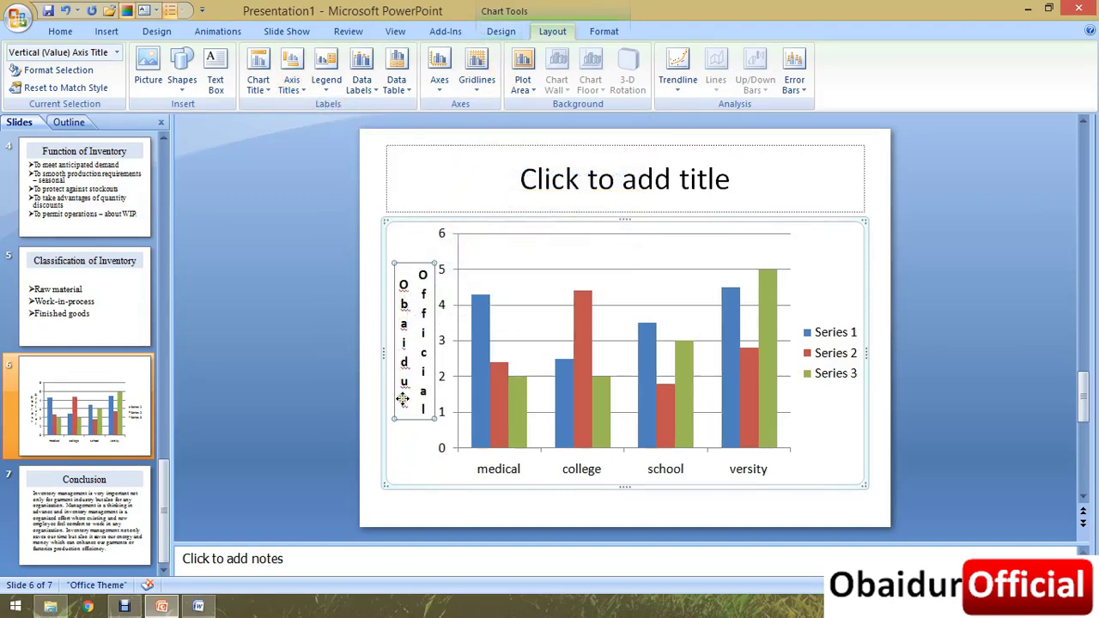
- Change the vertical axis title from the stacked layout to Horizontal Title, reading across beside the value scale
left_click(407, 303)
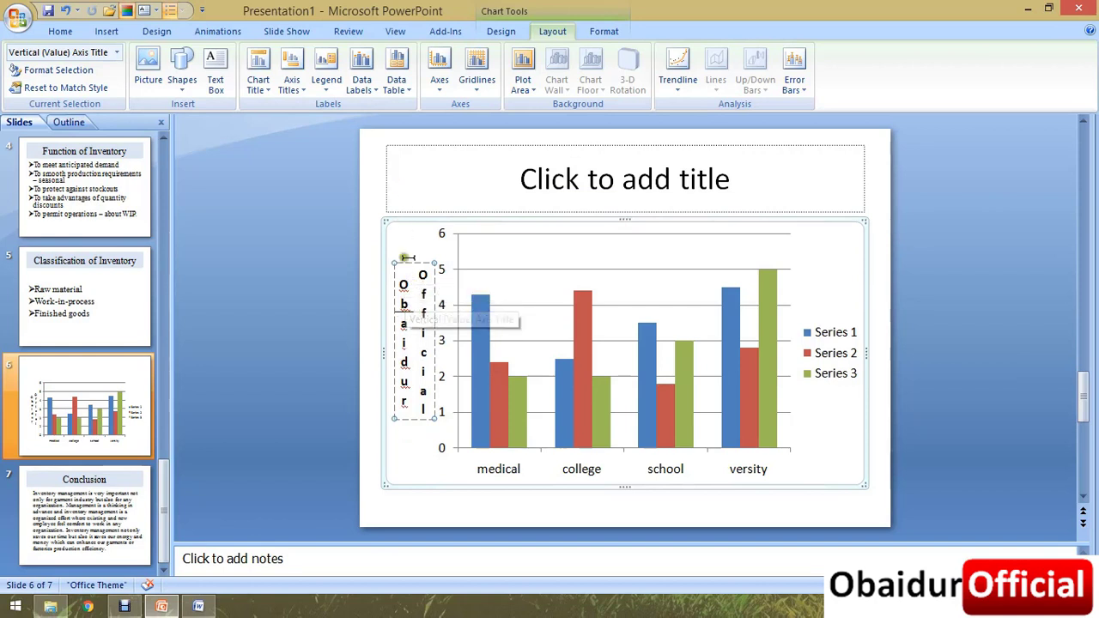
left_click(299, 396)
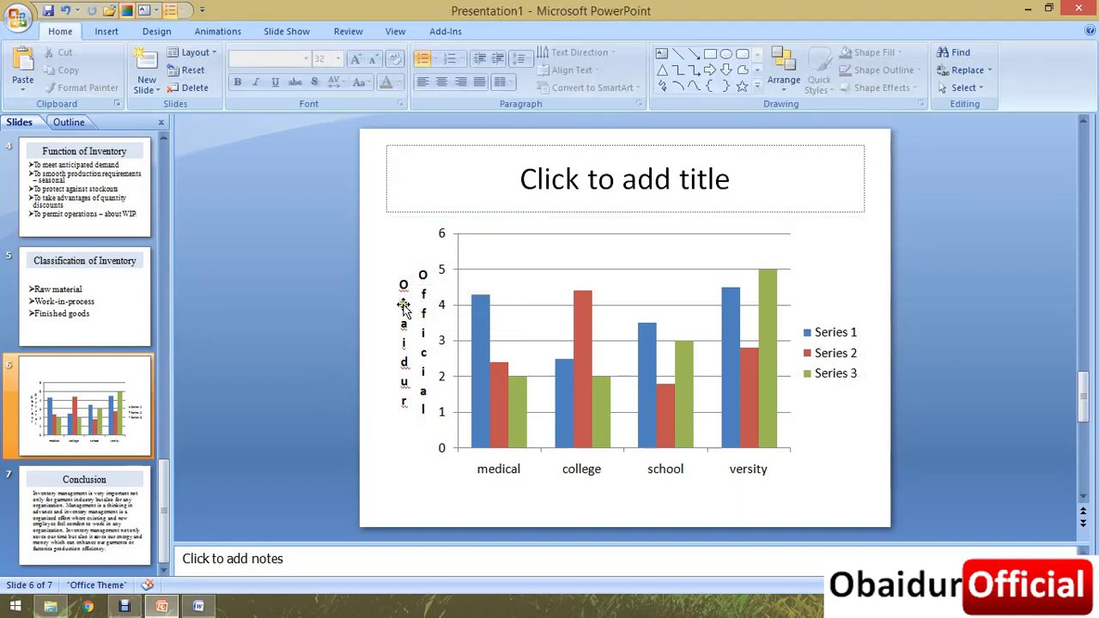
left_click(408, 314)
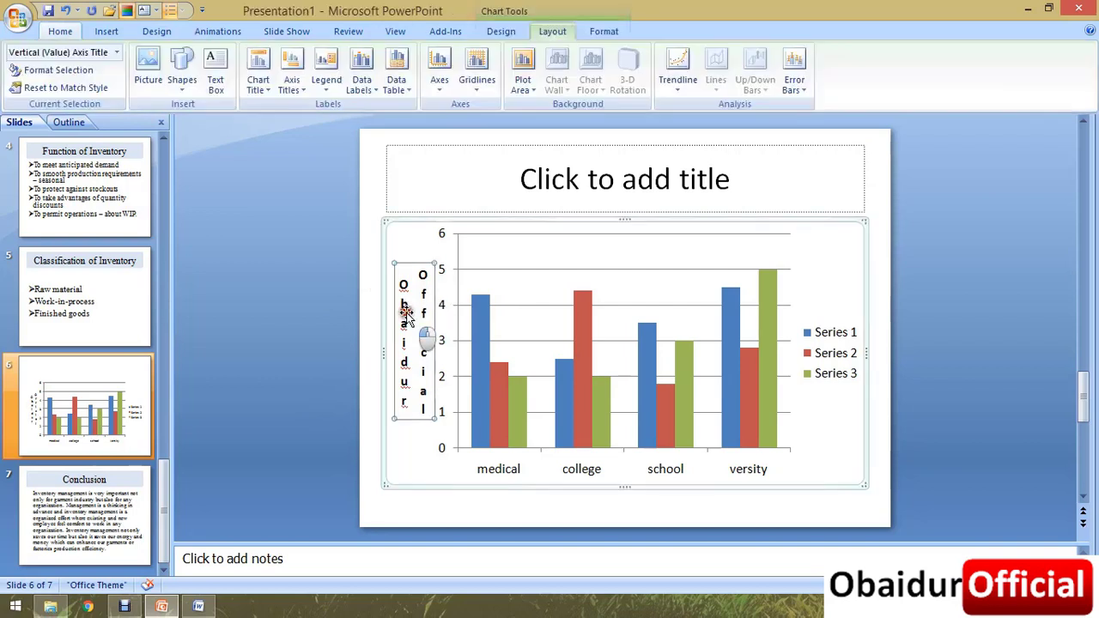
left_click(292, 84)
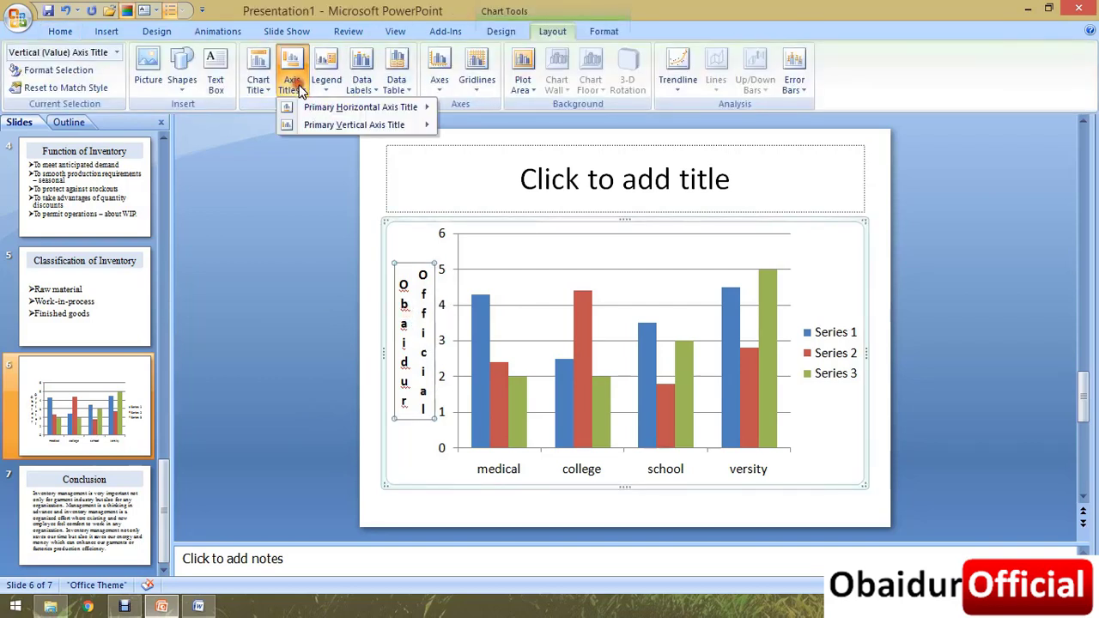
mouse_move(326, 124)
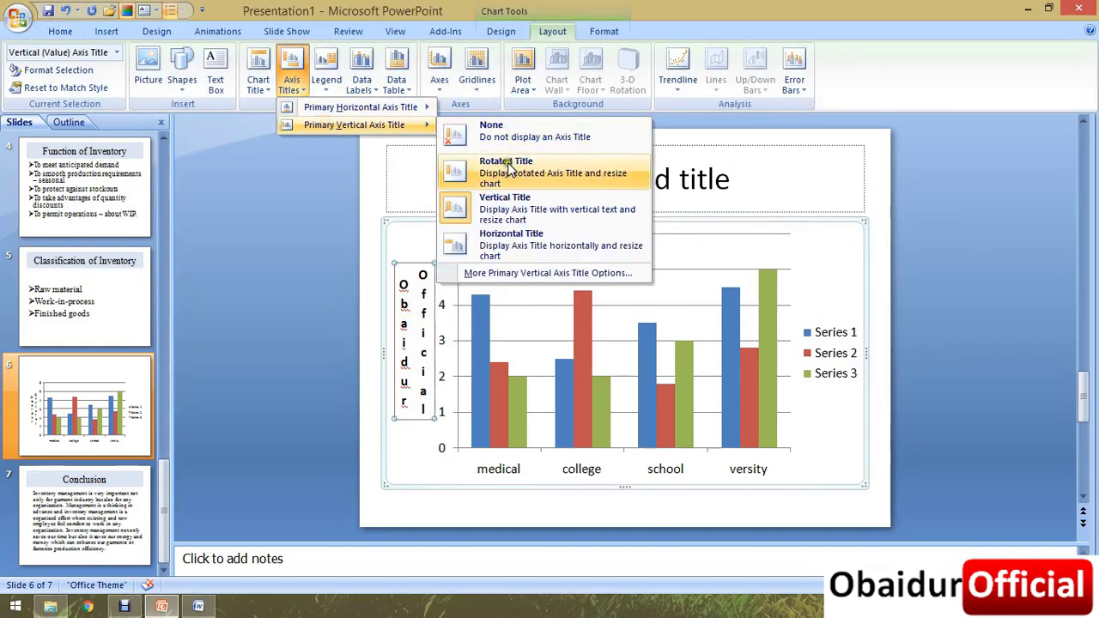
left_click(517, 241)
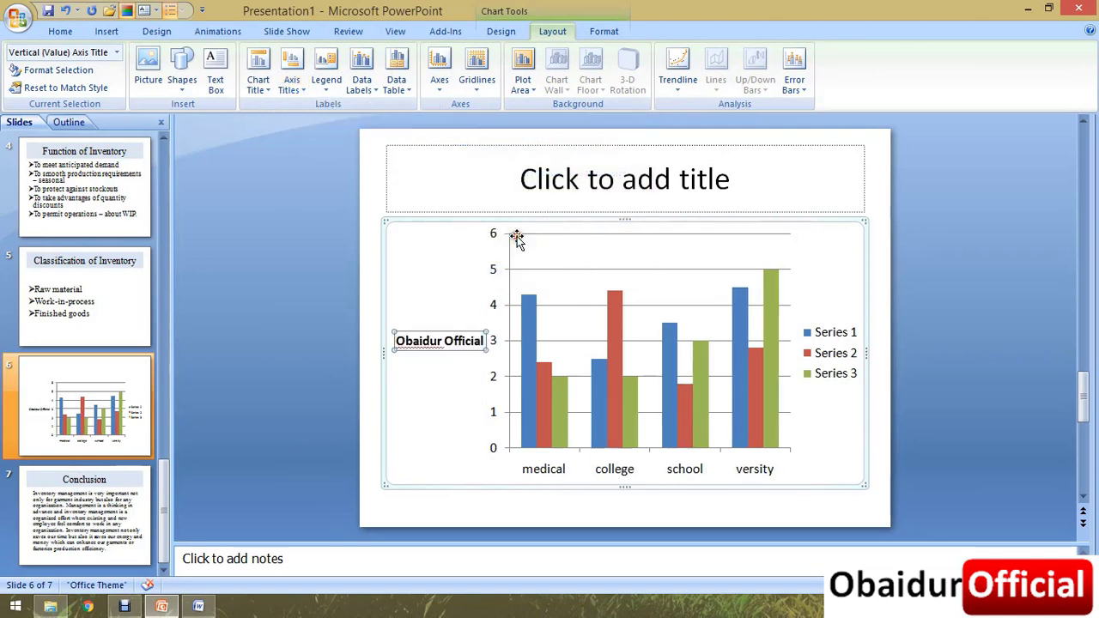